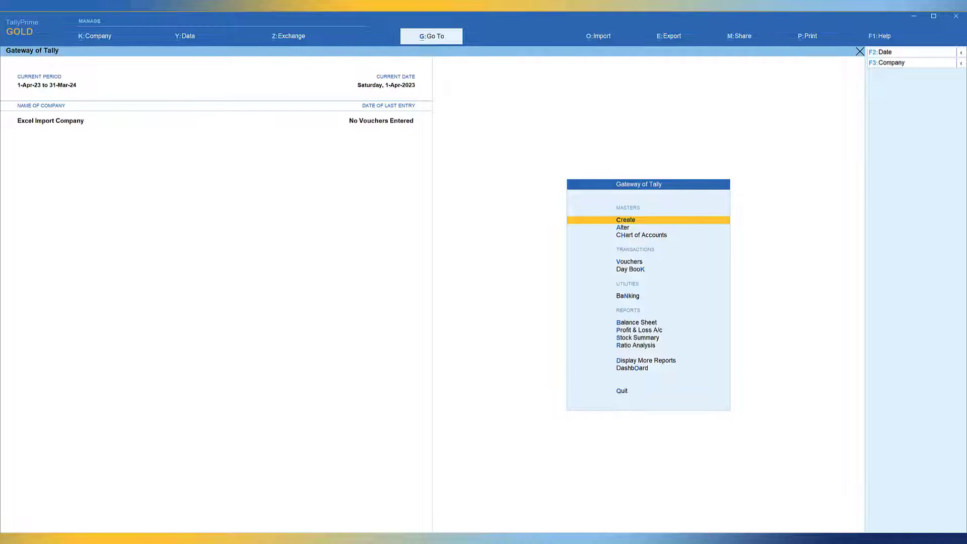
# Export a sample Excel file for masters, covering All Inventory Masters, to D:\ExcelData as AllInventoryMasters.xlsx
pyautogui.click(600, 36)
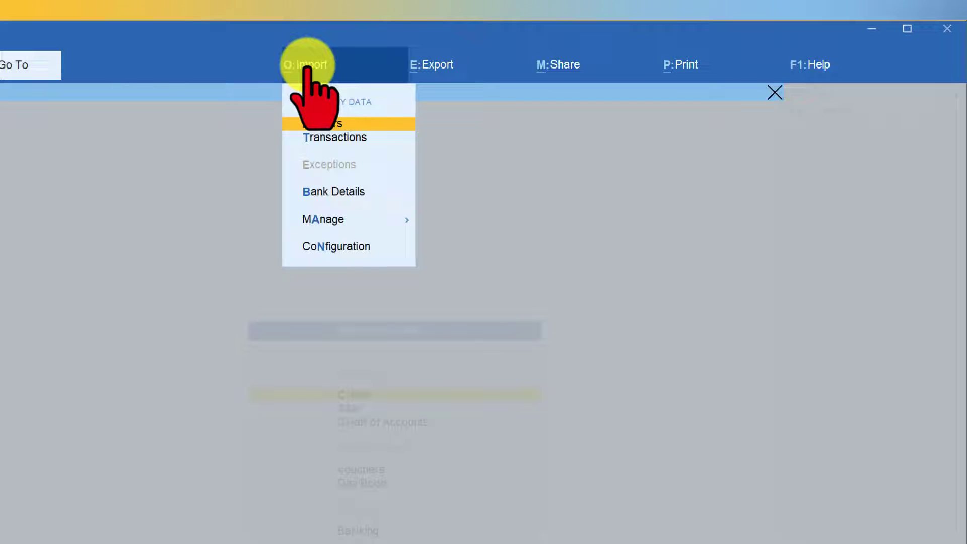
pyautogui.click(321, 219)
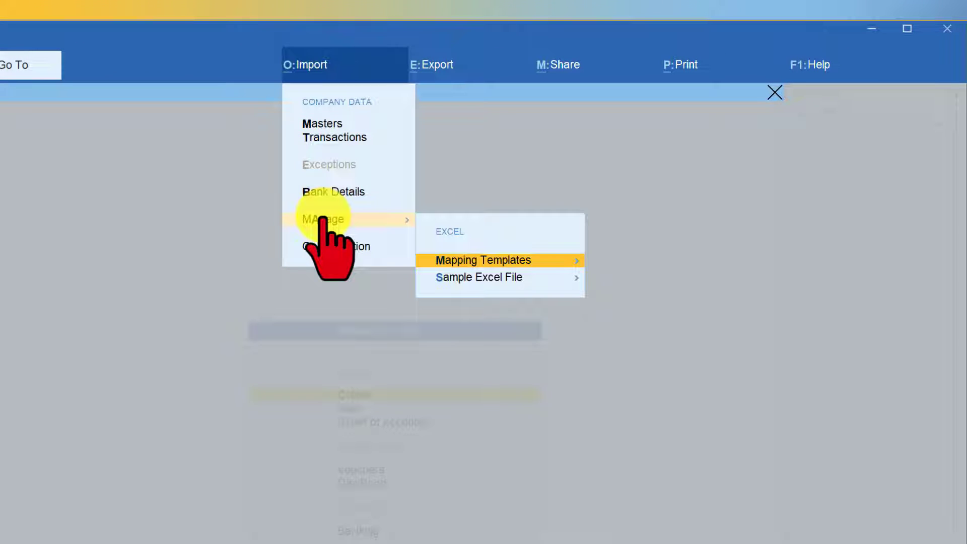
pyautogui.click(496, 275)
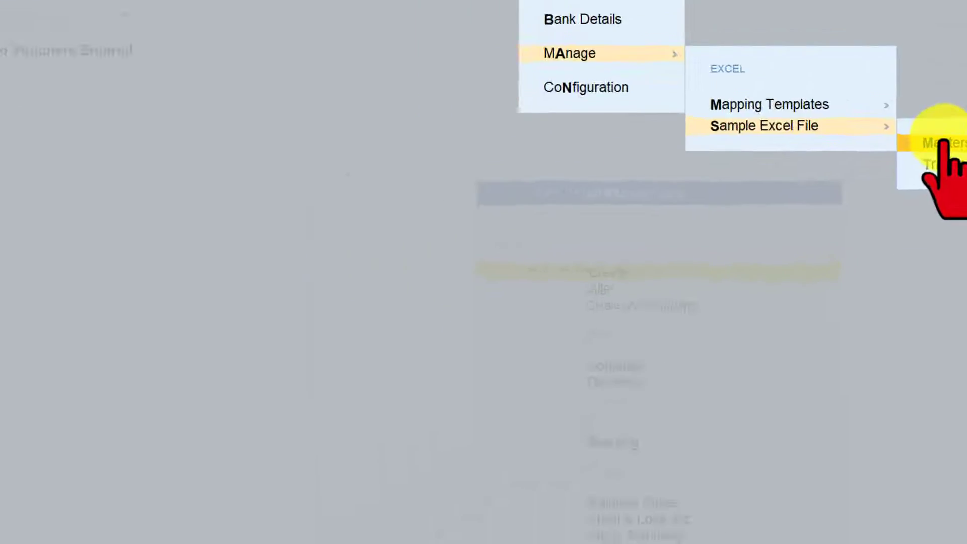
pyautogui.click(942, 143)
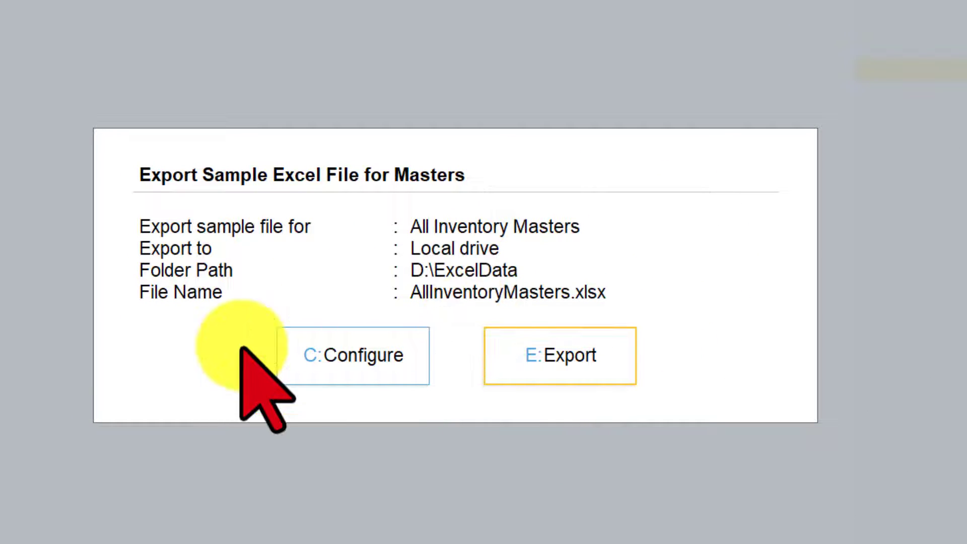
pyautogui.click(423, 348)
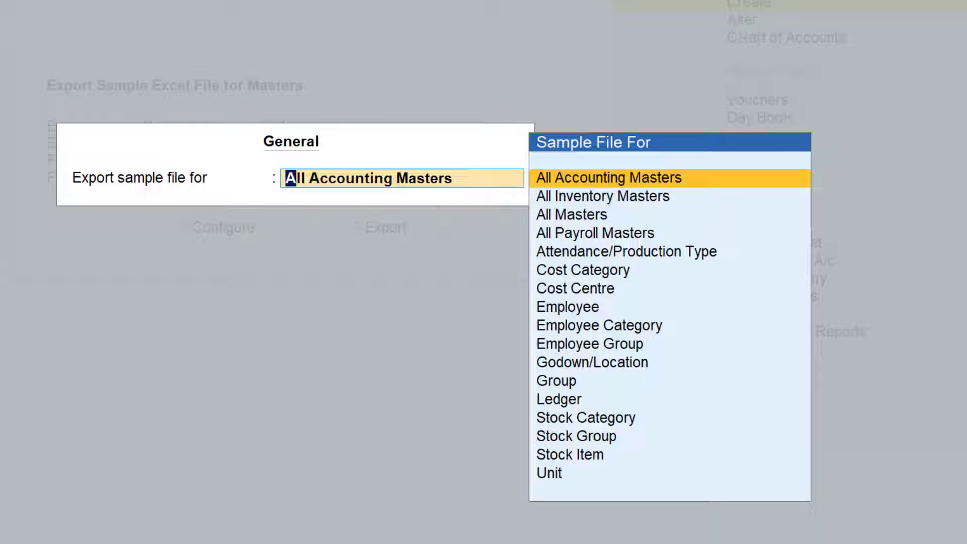
pyautogui.press('Down')
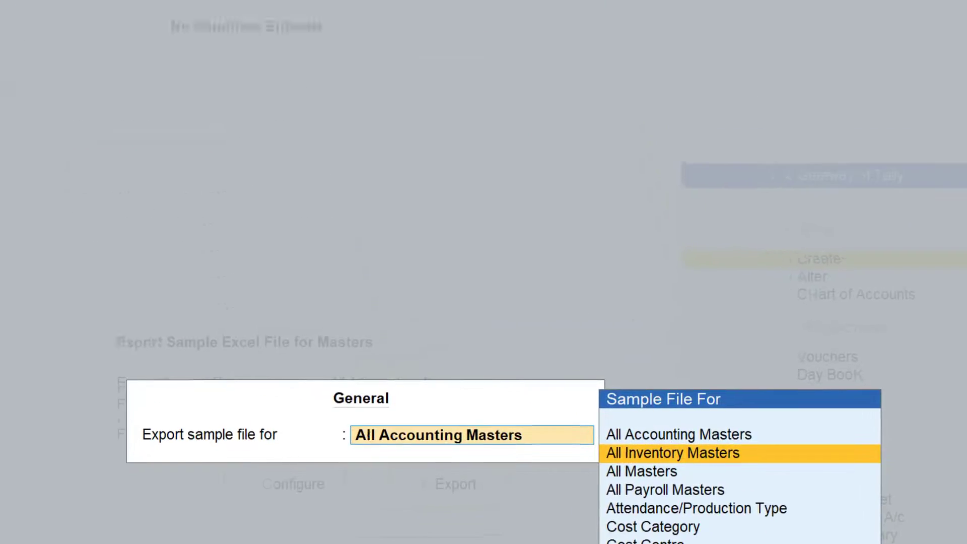
pyautogui.press('Return')
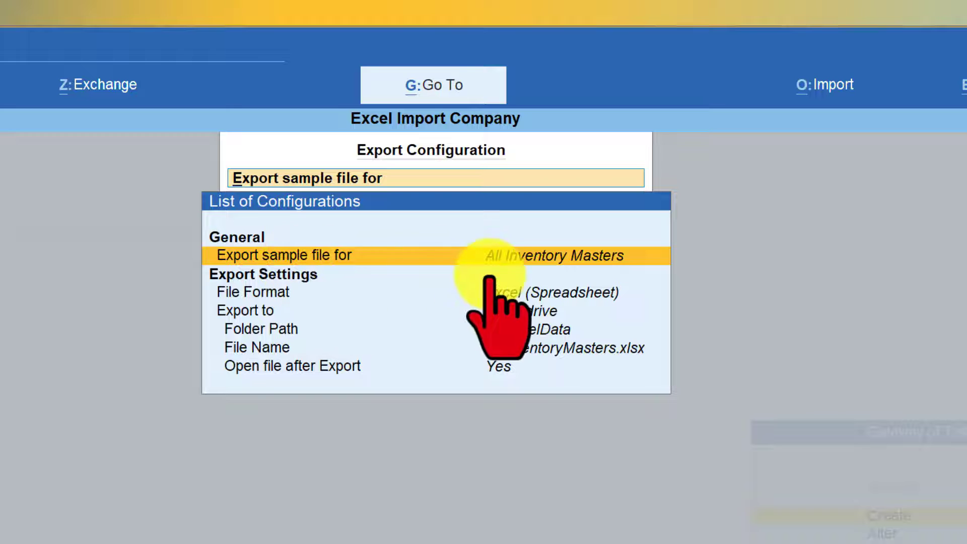
pyautogui.click(604, 257)
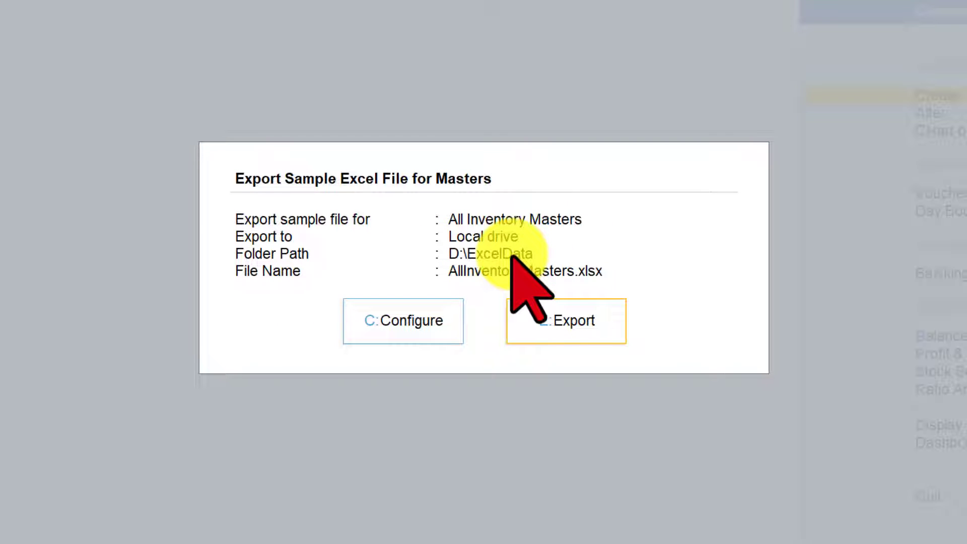
pyautogui.click(574, 315)
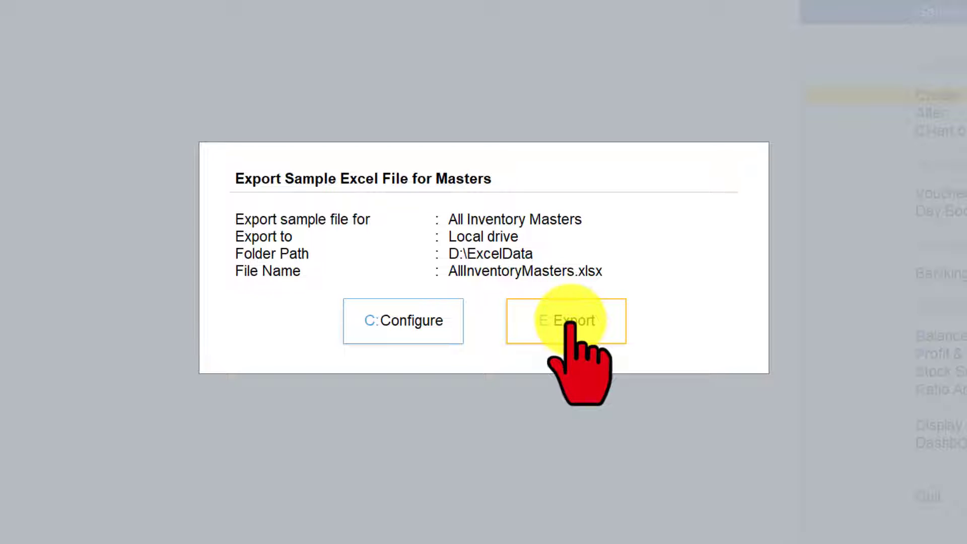
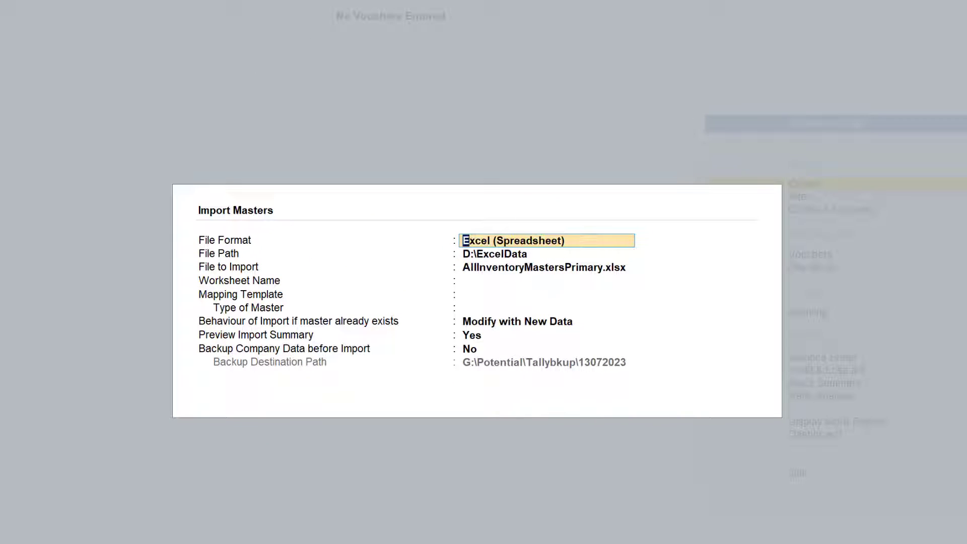
# Set up the masters import from AllInventoryMasters.xlsx with the Stock Item worksheet, Default Template, Stock Item master type, Modify with New Data and no backup
pyautogui.press('Return')
pyautogui.press('Return')
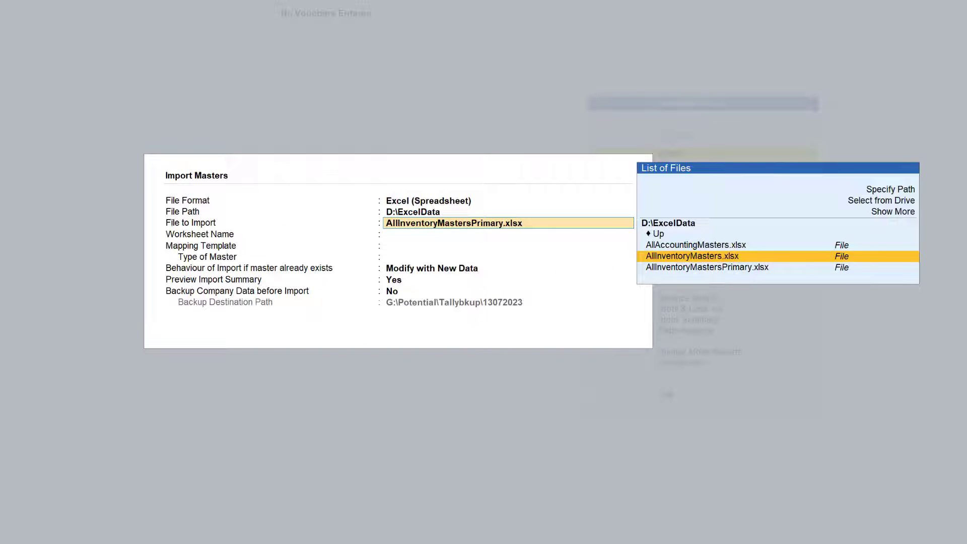
pyautogui.press('Return')
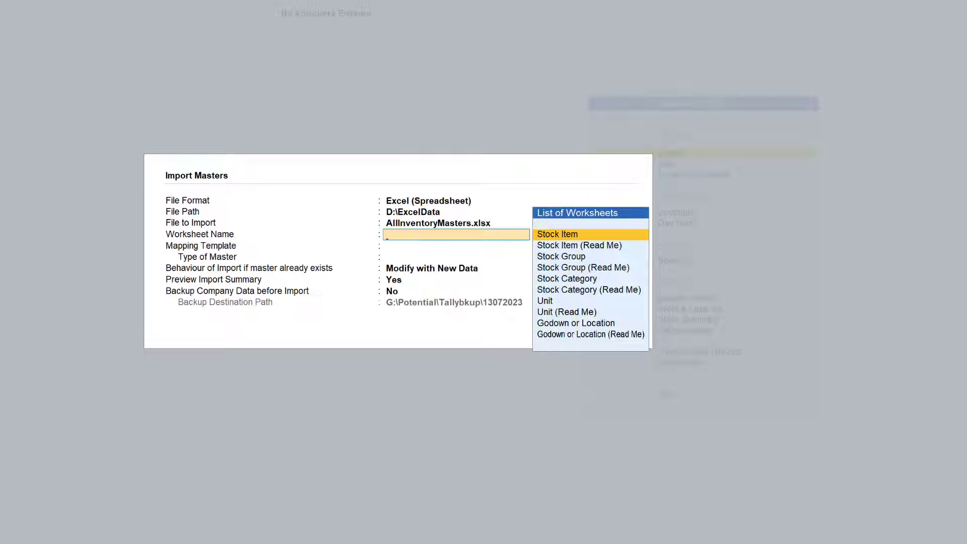
pyautogui.press('Return')
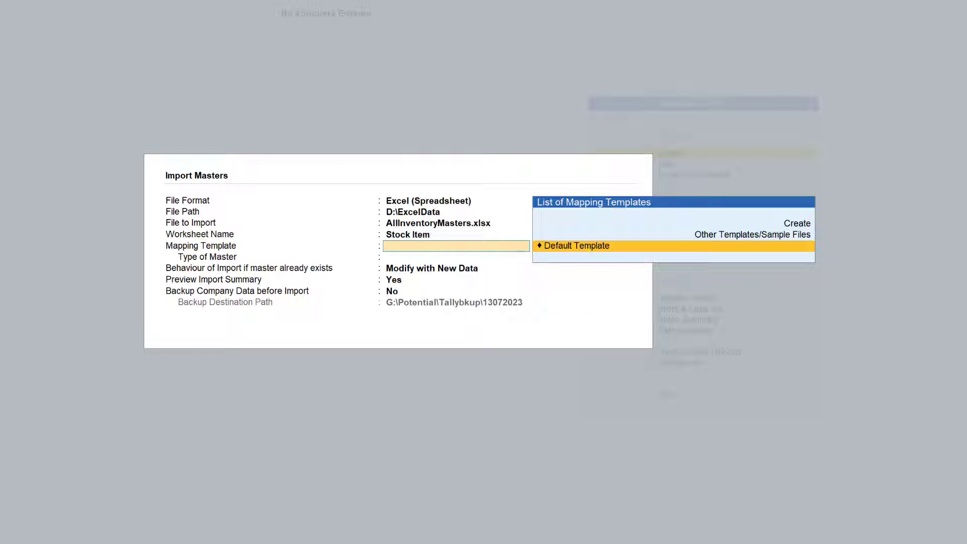
pyautogui.press('Return')
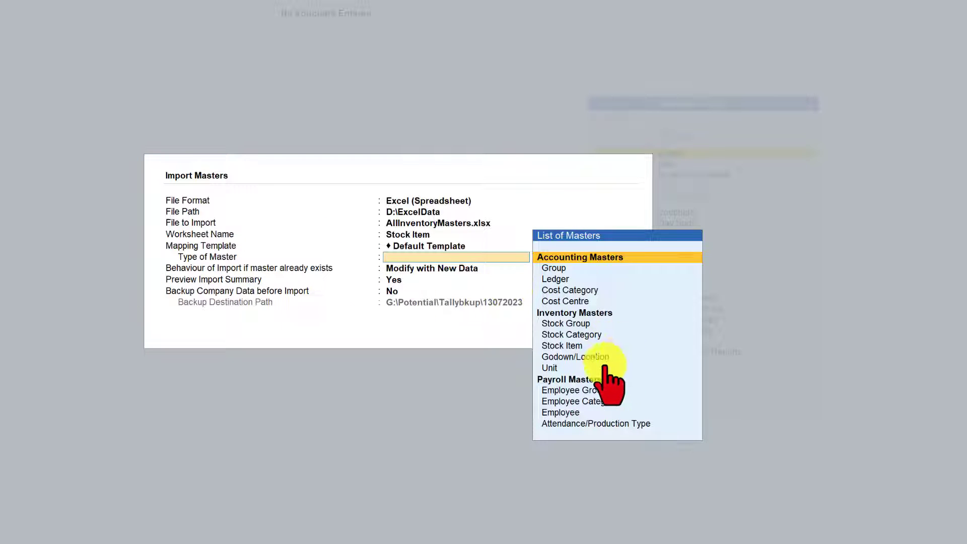
pyautogui.click(562, 347)
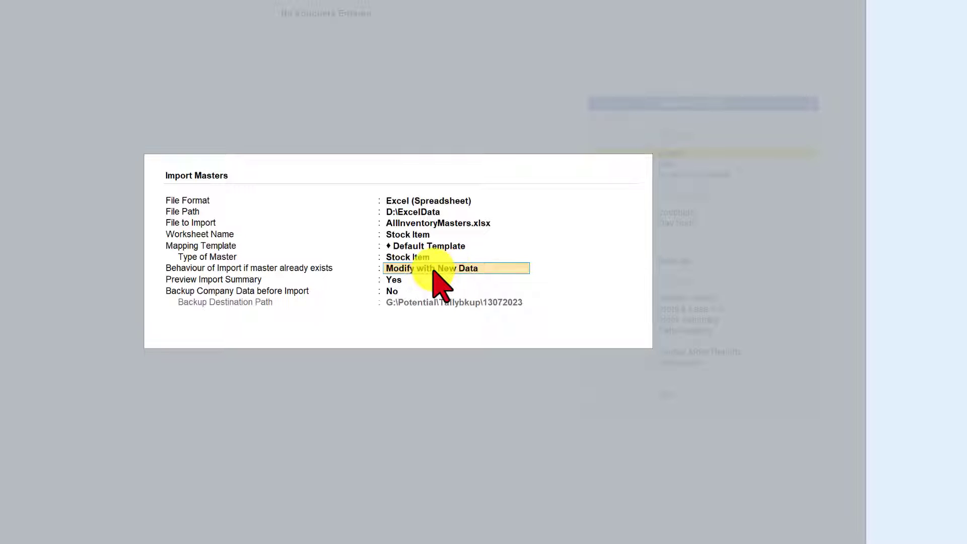
pyautogui.press('Return')
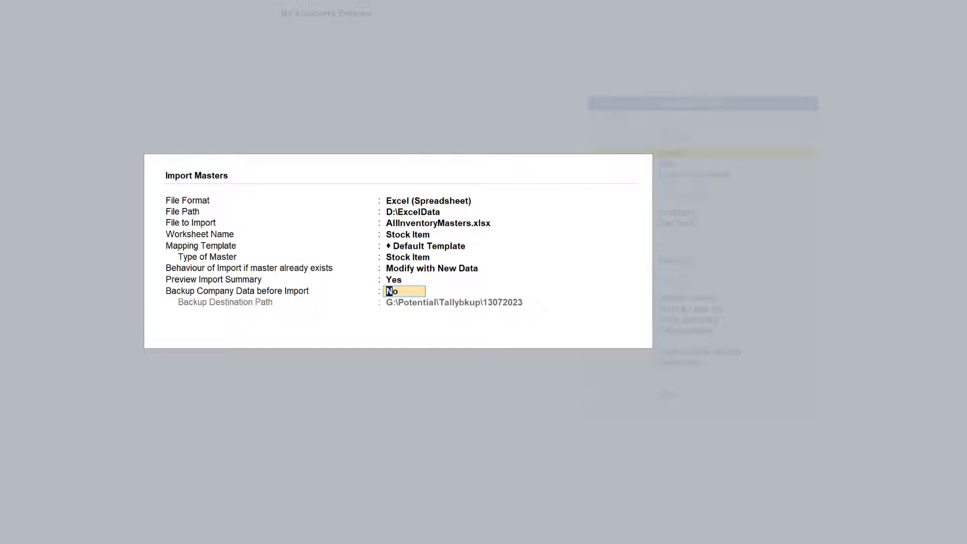
pyautogui.press('Return')
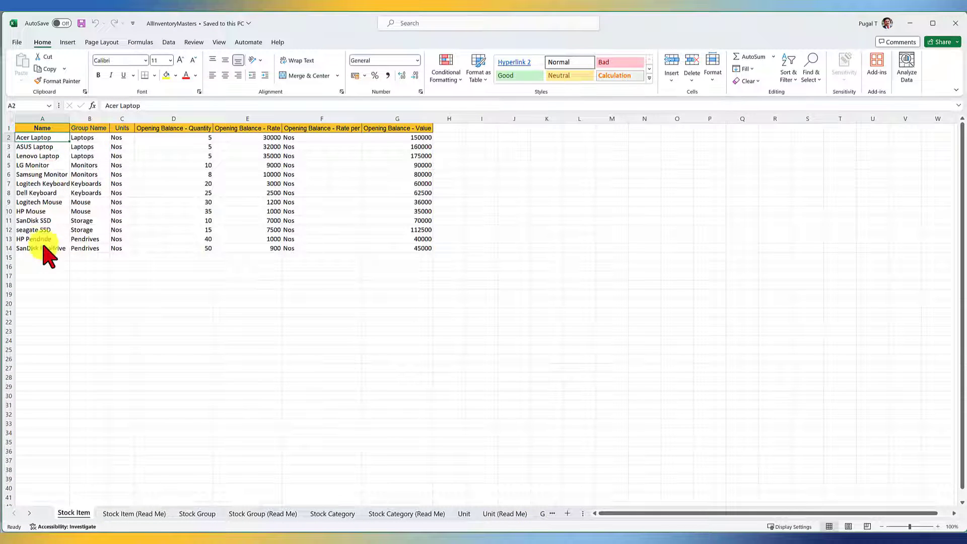
# Review the item names in A2:A14 of the AllInventoryMasters workbook in Excel, and try to import the previewed stock items into TallyPrime
pyautogui.moveTo(44, 140); pyautogui.dragTo(43, 249)
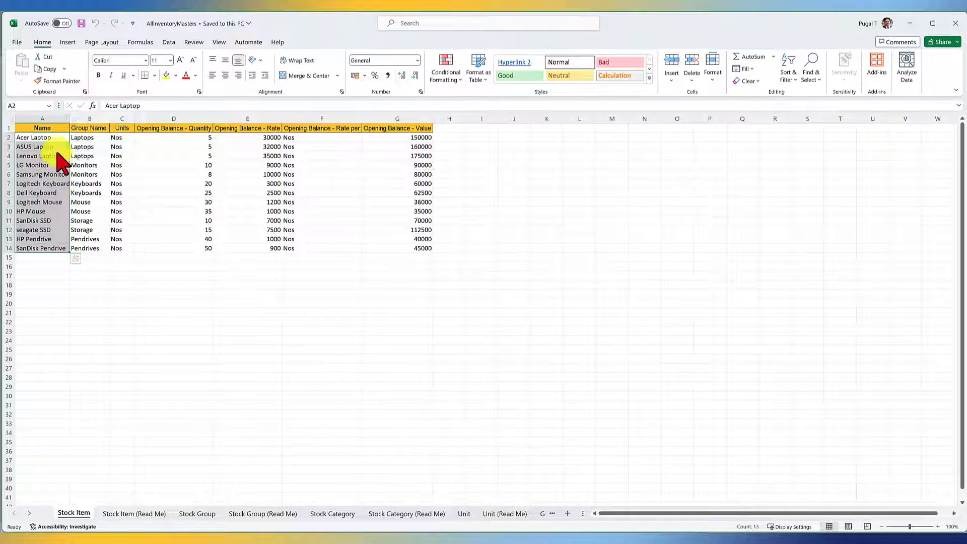
pyautogui.click(911, 24)
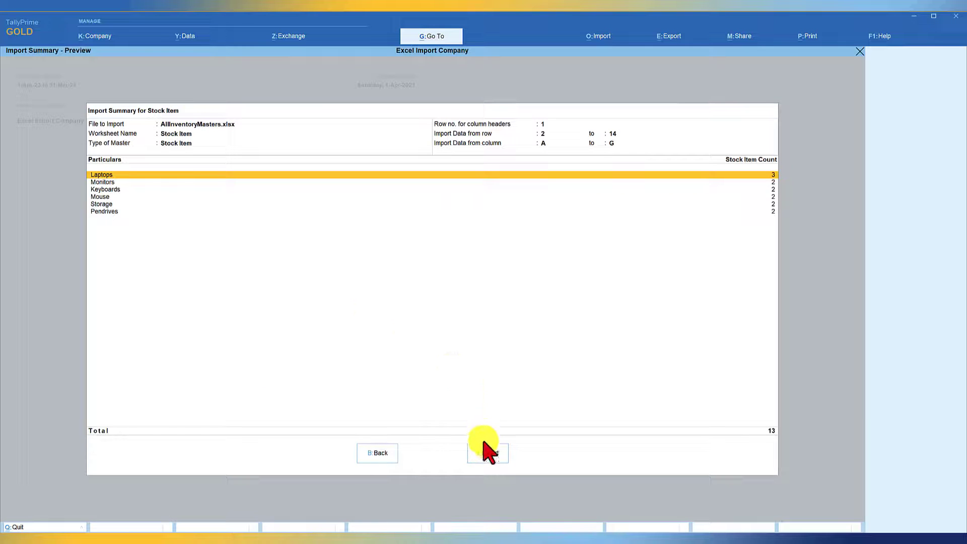
pyautogui.click(486, 453)
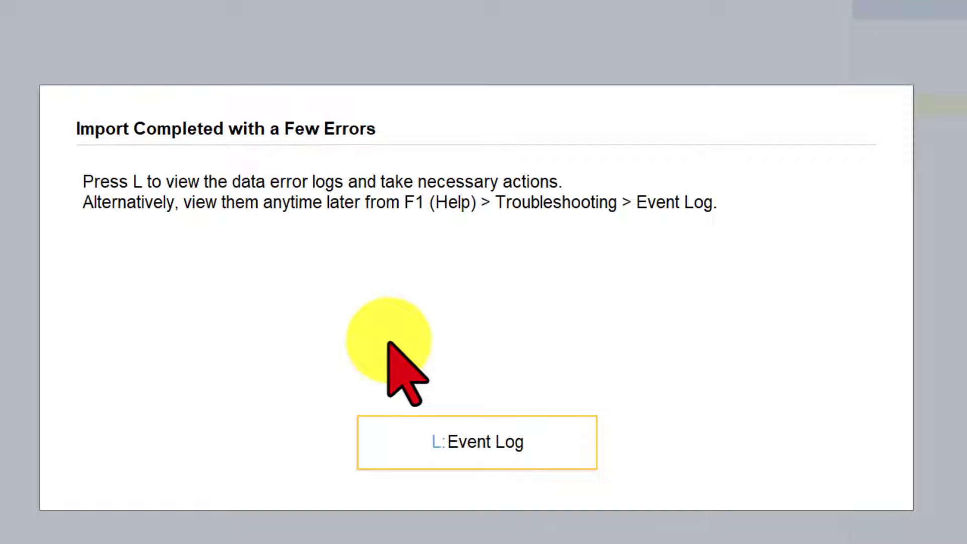
# Examine the import event log and compare the Group Name column of the AllInventoryMasters and AllInventoryMastersPrimary workbooks in Excel
pyautogui.click(488, 442)
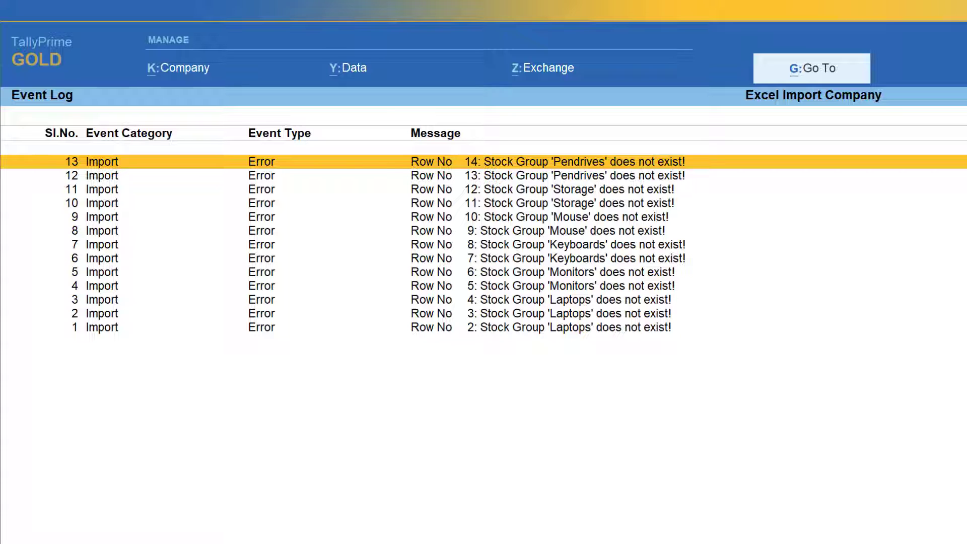
pyautogui.hotkey('alt', 'Tab')
pyautogui.click(280, 532)
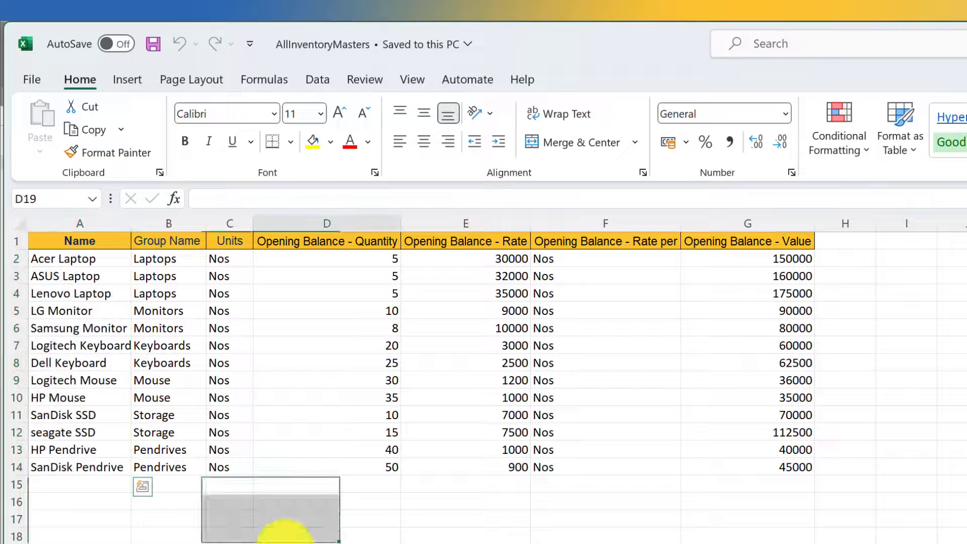
pyautogui.moveTo(161, 260); pyautogui.dragTo(179, 469)
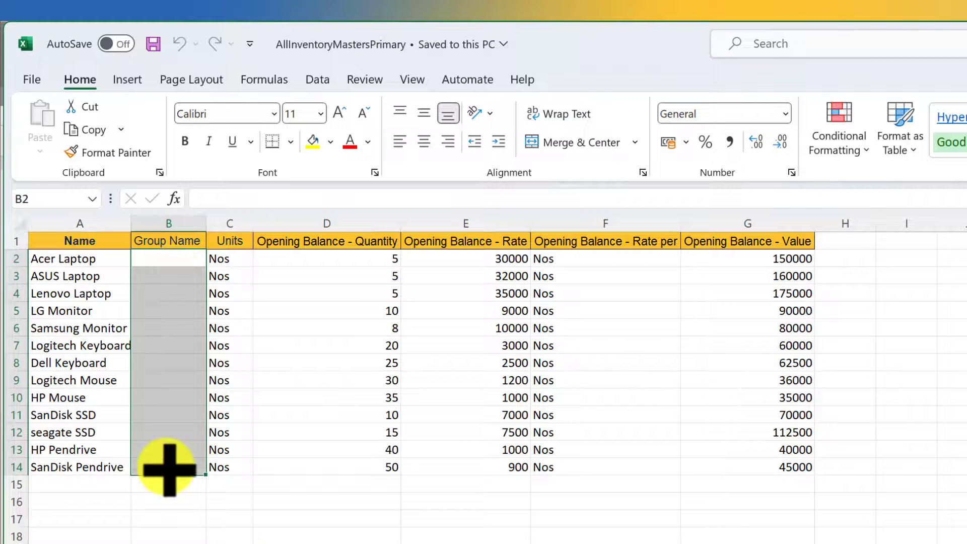
pyautogui.click(466, 543)
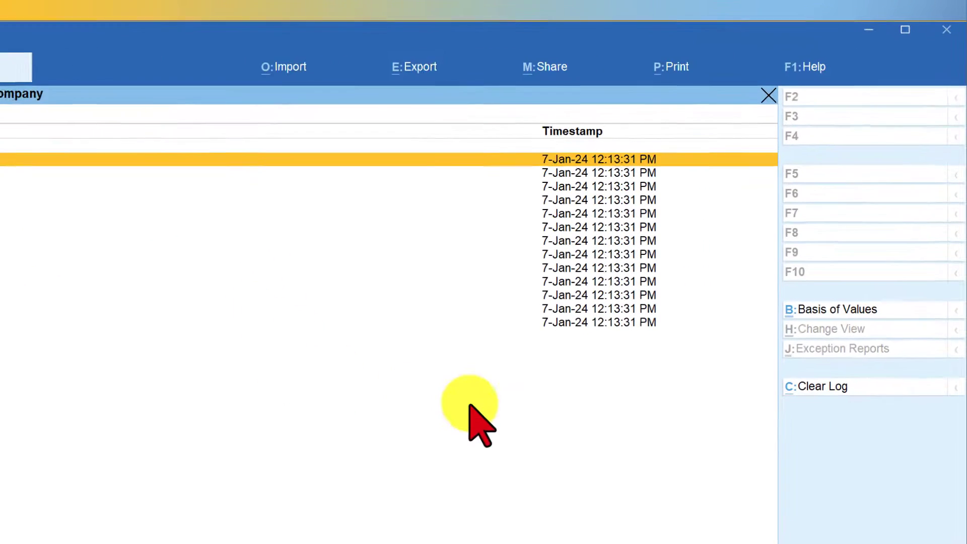
# Clear all entries from the event log and close it
pyautogui.click(824, 393)
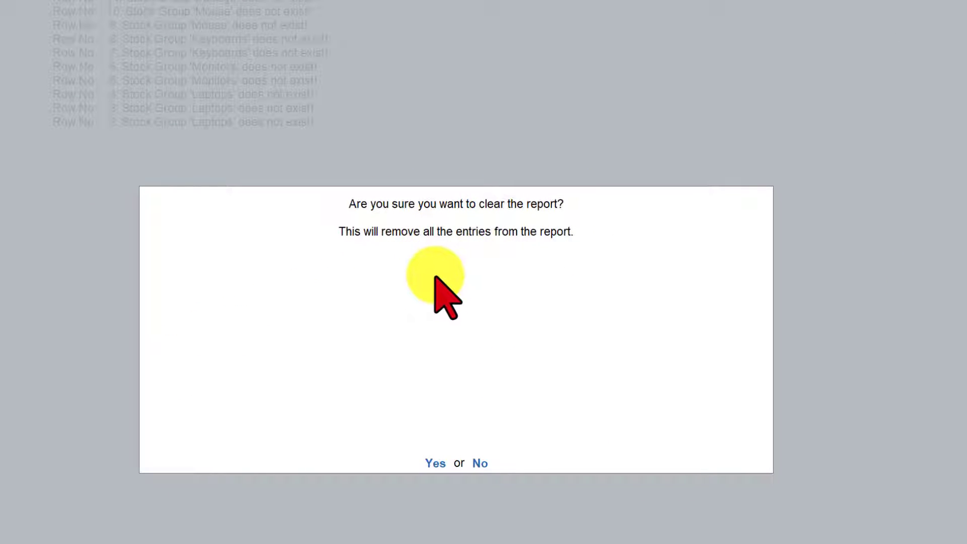
pyautogui.press('y')
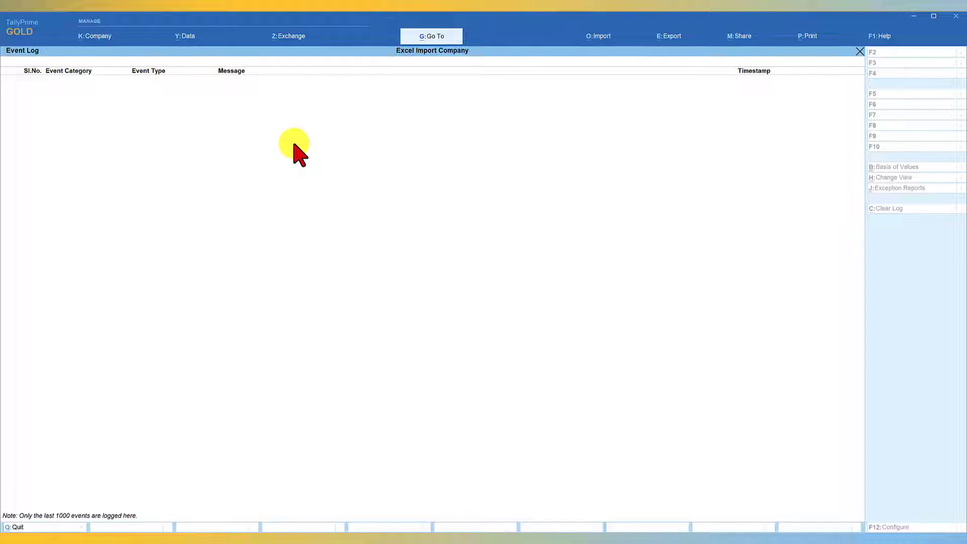
pyautogui.press('Escape')
# Try to import the Stock Item worksheet of AllInventoryMastersPrimary.xlsx as masters using the Default Template
pyautogui.click(596, 37)
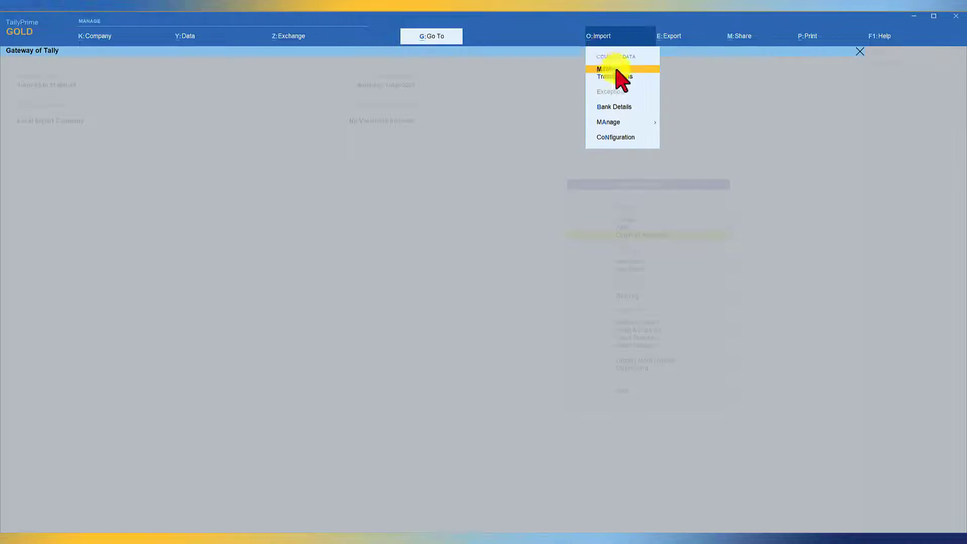
pyautogui.click(612, 68)
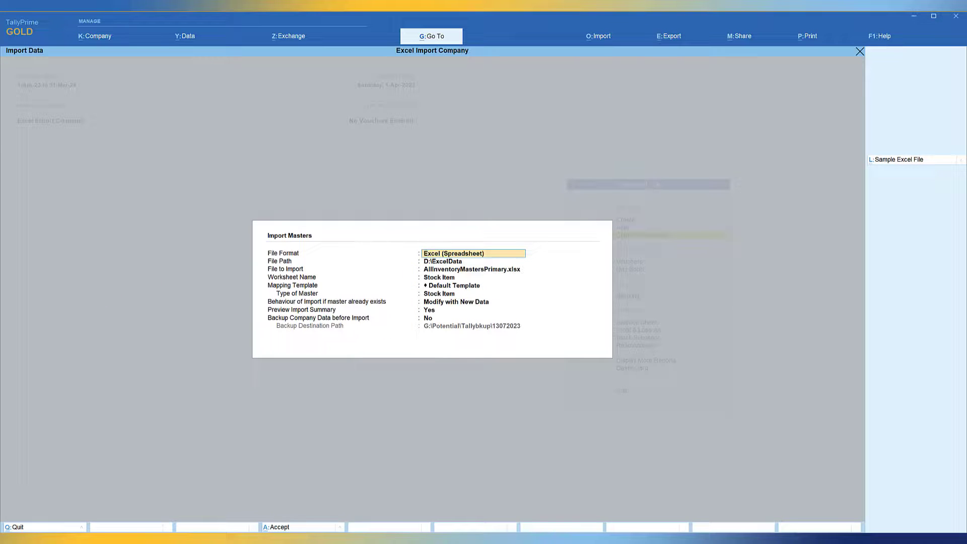
pyautogui.hotkey('ctrl', 'a')
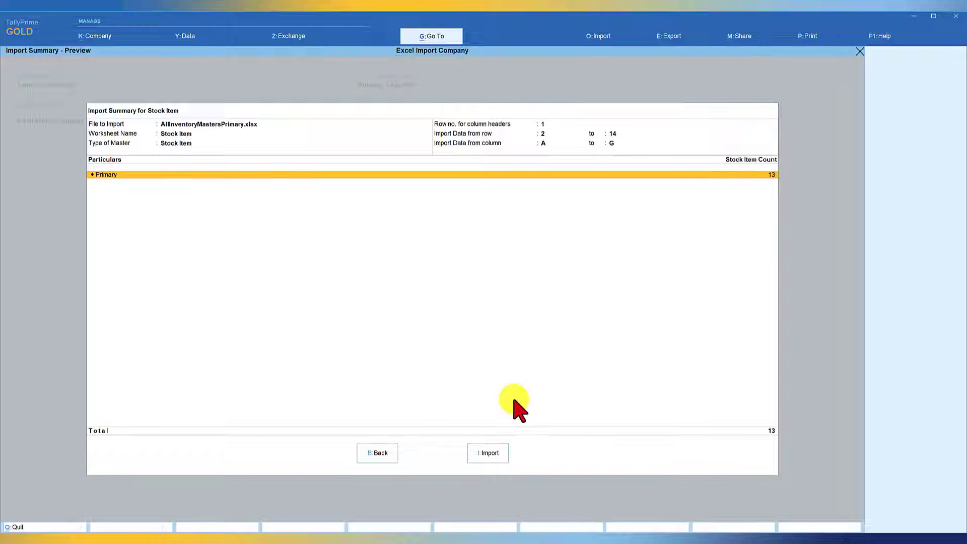
pyautogui.click(493, 455)
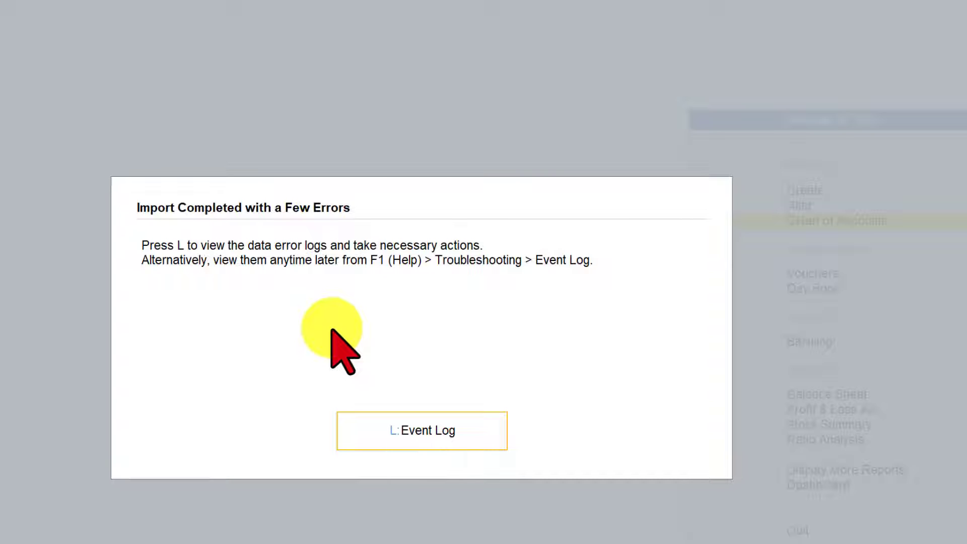
# Open the event log of the second import, clear its entries and return to the Gateway of Tally
pyautogui.click(435, 432)
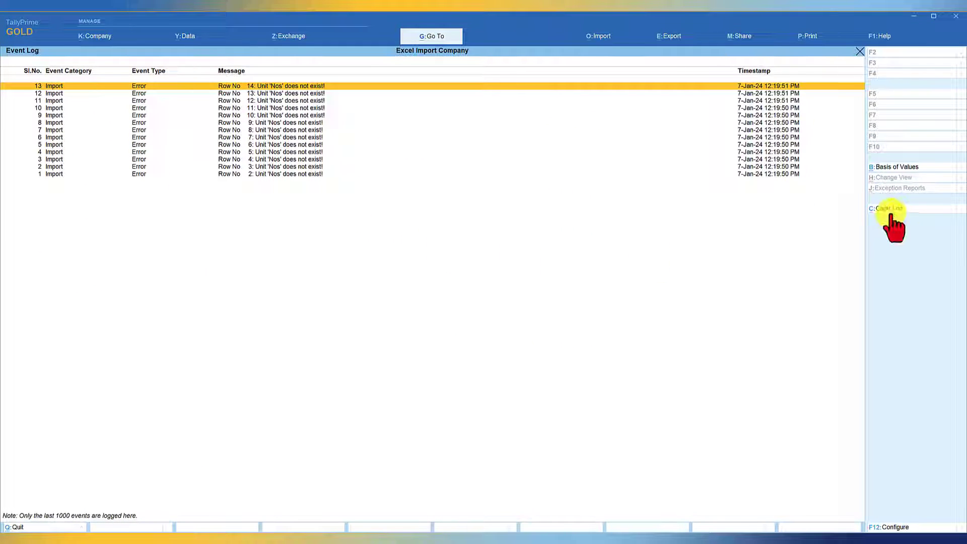
pyautogui.click(890, 209)
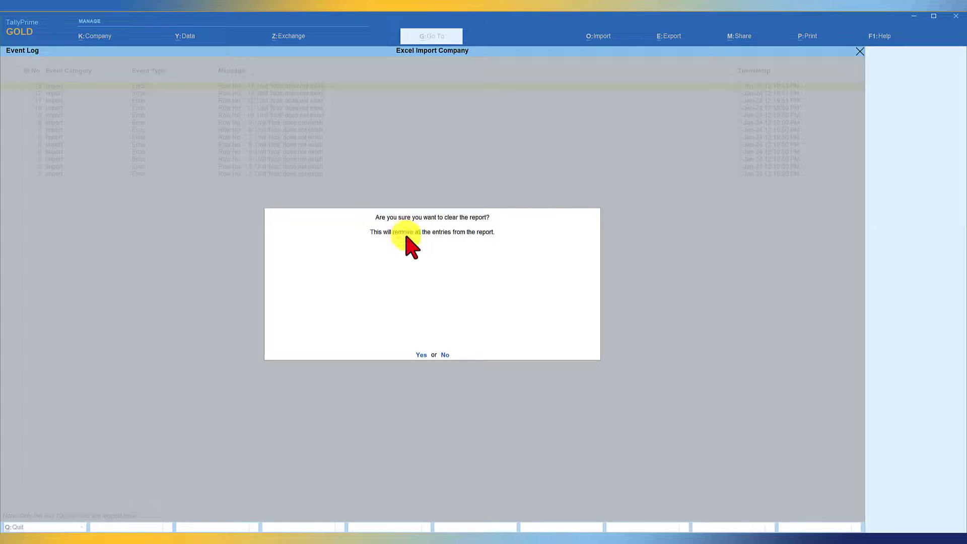
pyautogui.press('y')
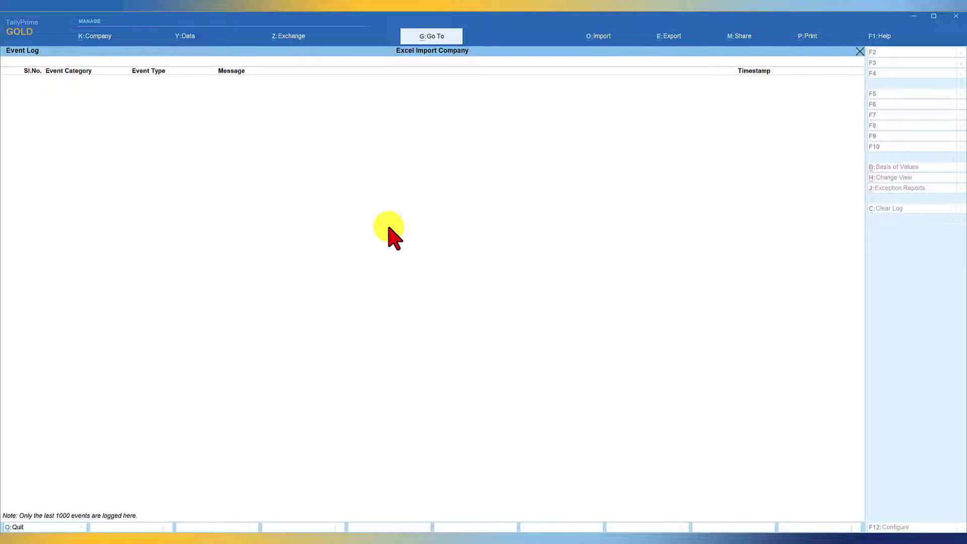
pyautogui.press('Escape')
pyautogui.press('Escape')
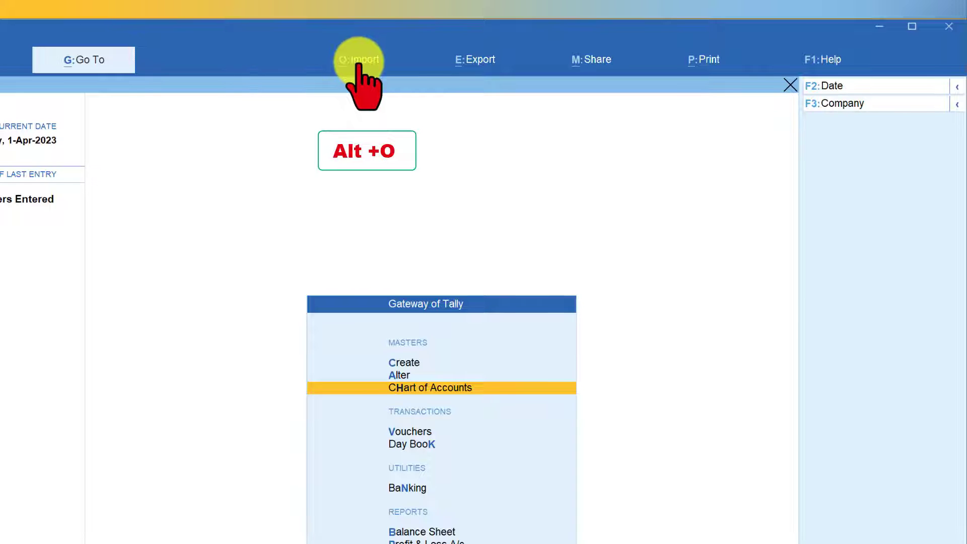
# Set the import behaviour when exceptions exist to Record Exceptions and Import, then return to the Gateway of Tally
pyautogui.click(360, 59)
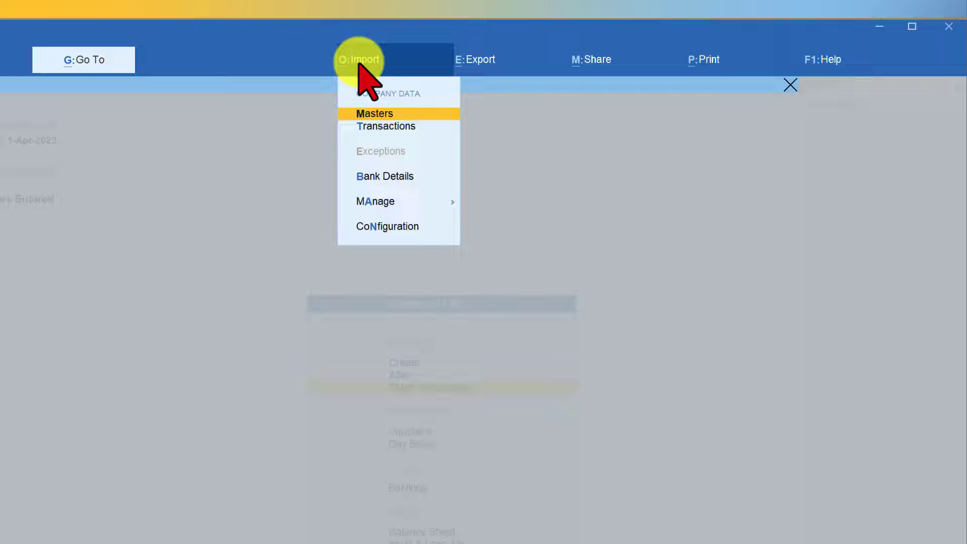
pyautogui.click(386, 228)
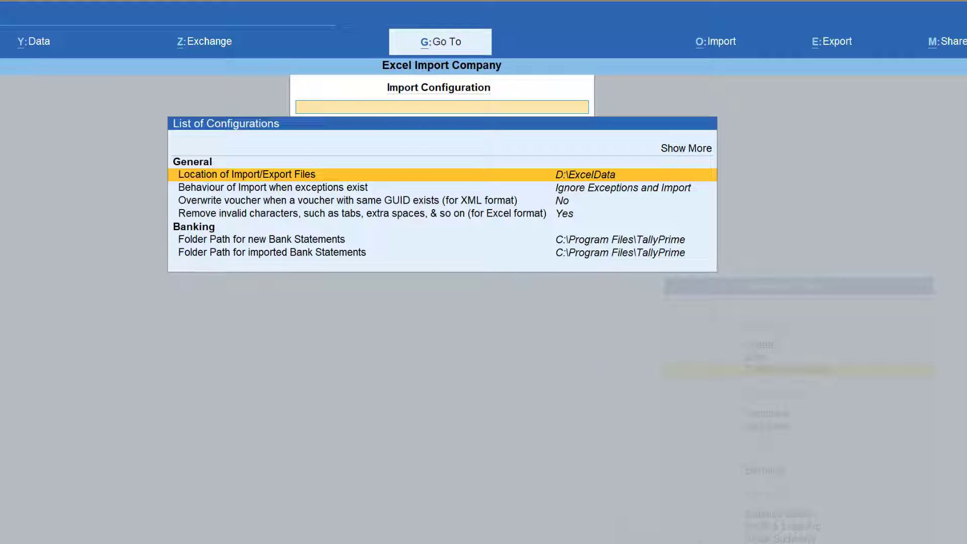
pyautogui.press('Down')
pyautogui.press('Return')
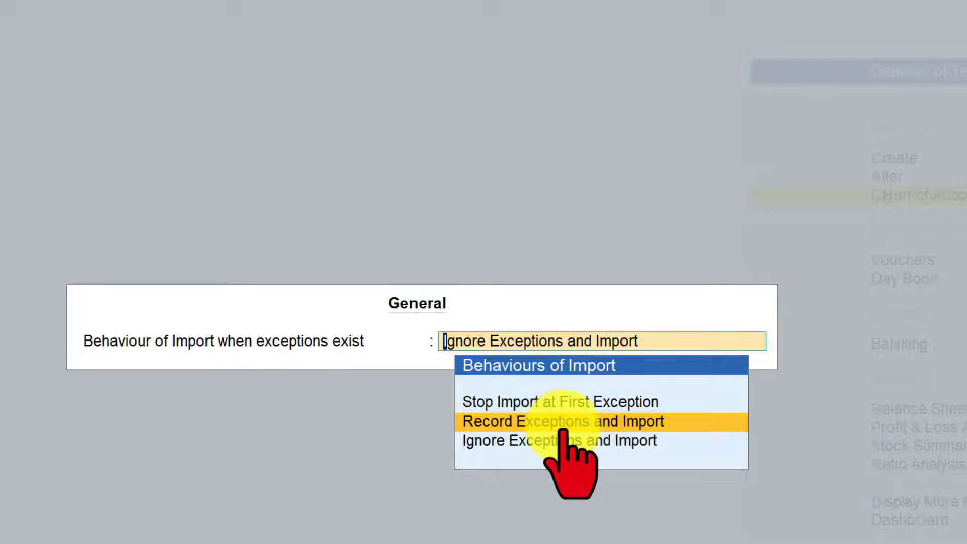
pyautogui.click(670, 430)
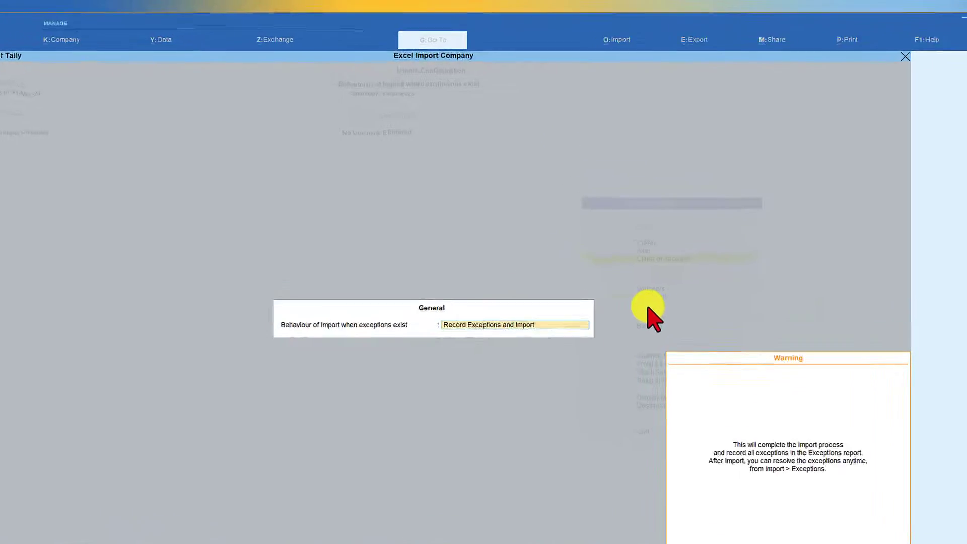
pyautogui.press('Return')
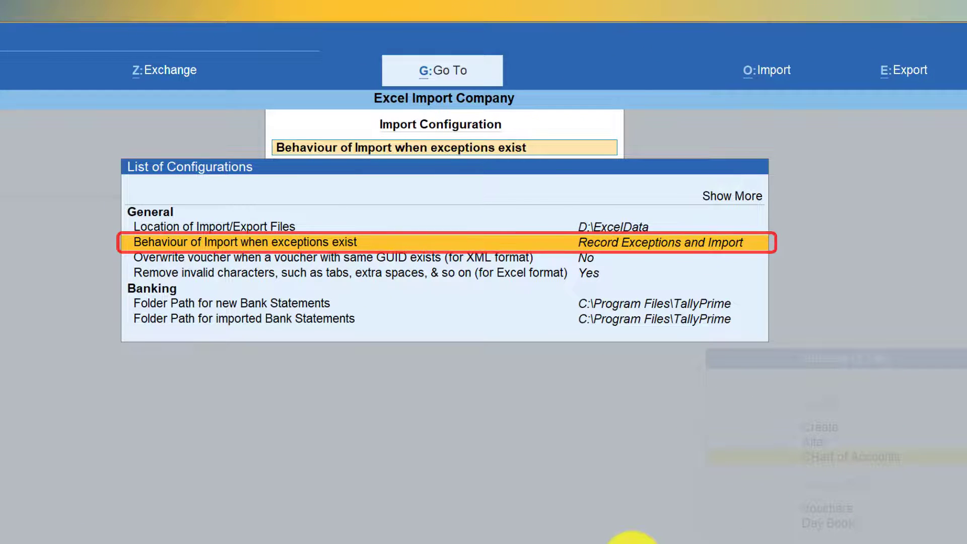
pyautogui.press('Escape')
pyautogui.press('Escape')
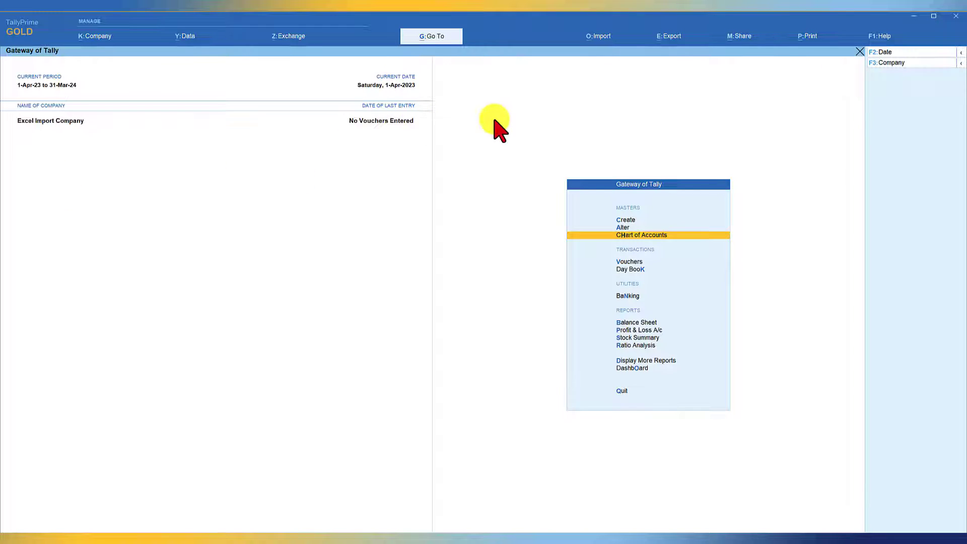
# Import the Stock Item worksheet of AllInventoryMastersPrimary.xlsx as masters using the Default Template, then close the resulting exceptions report
pyautogui.click(602, 36)
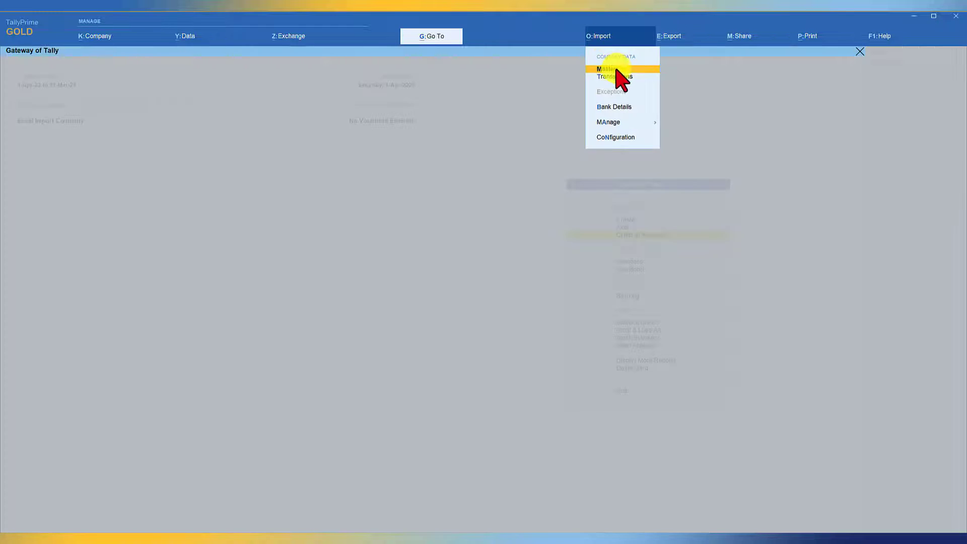
pyautogui.click(611, 71)
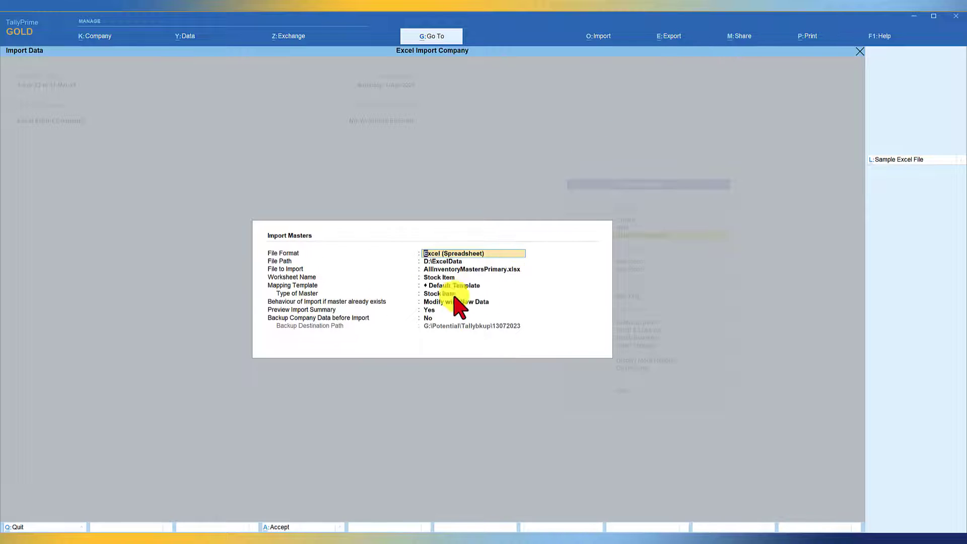
pyautogui.hotkey('ctrl', 'a')
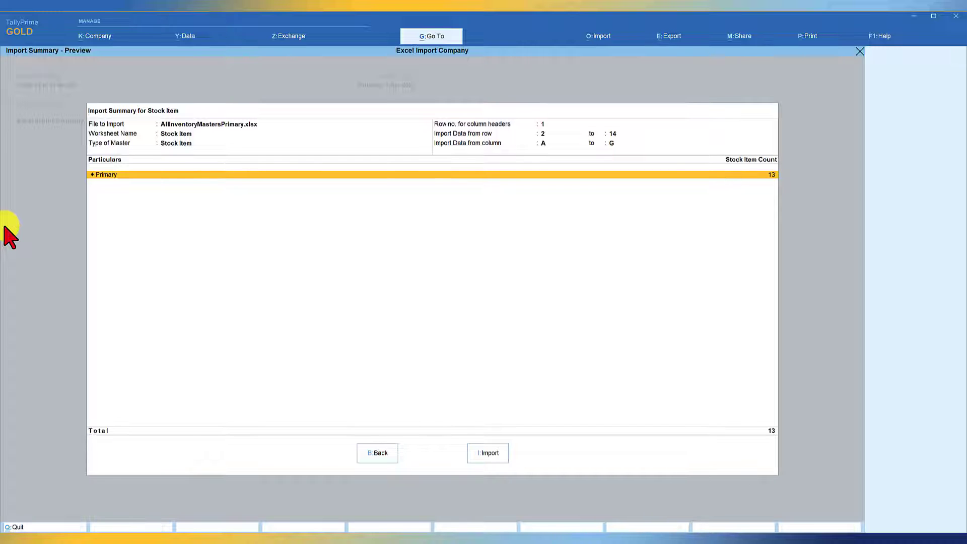
pyautogui.click(494, 453)
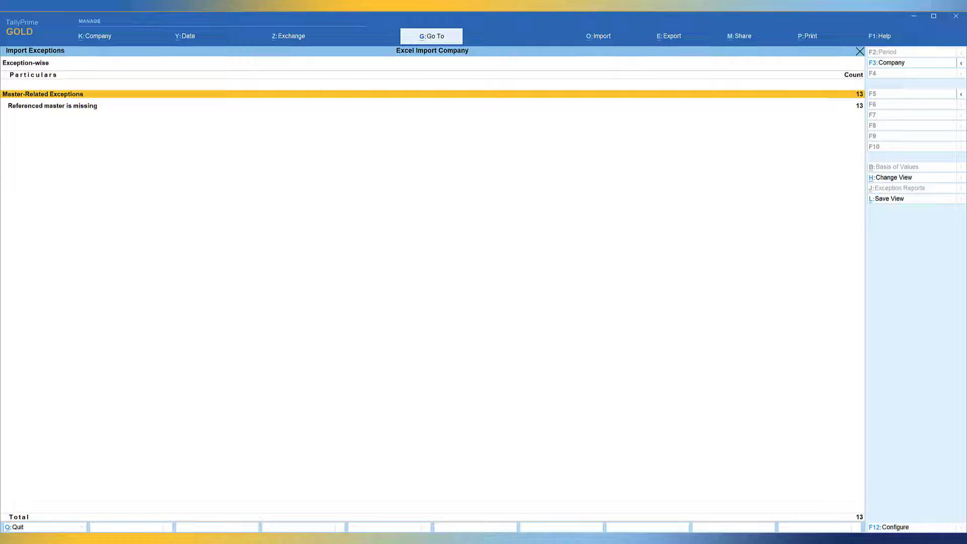
pyautogui.press('Escape')
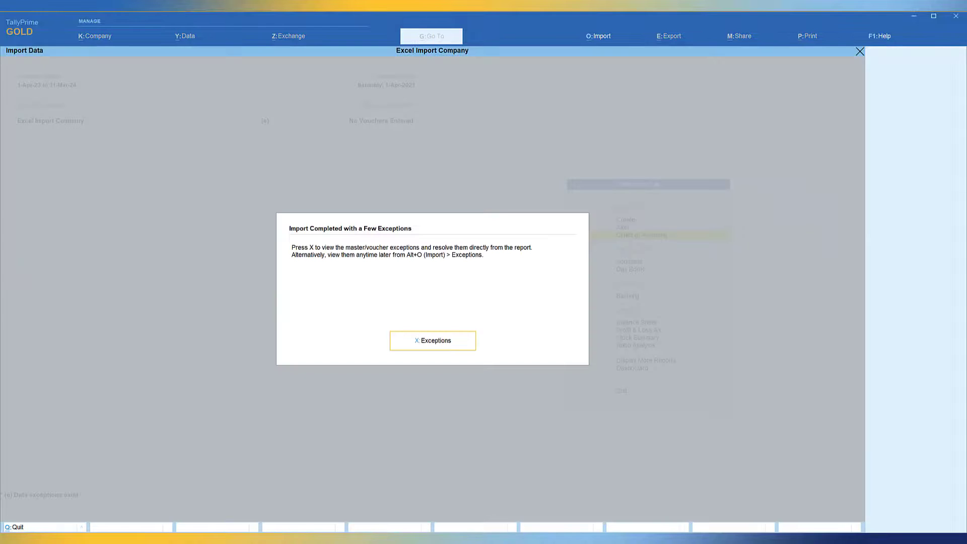
pyautogui.press('Escape')
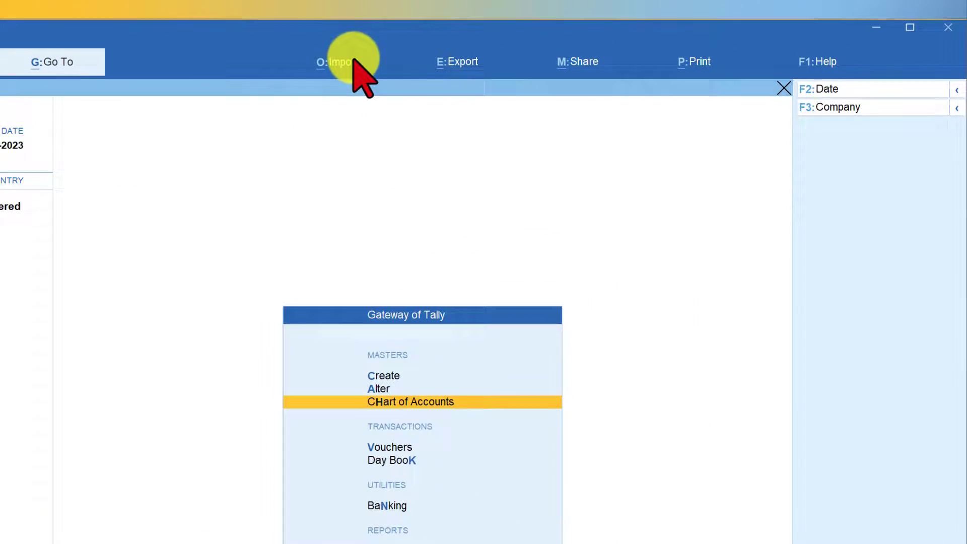
# Open the recorded import exceptions and drill down into the "Referenced master is missing" exception
pyautogui.click(354, 61)
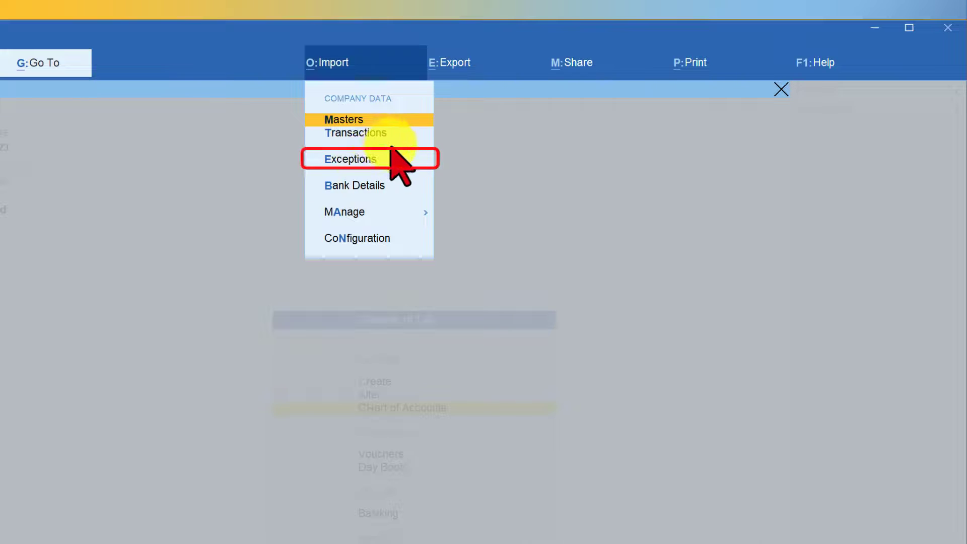
pyautogui.click(356, 160)
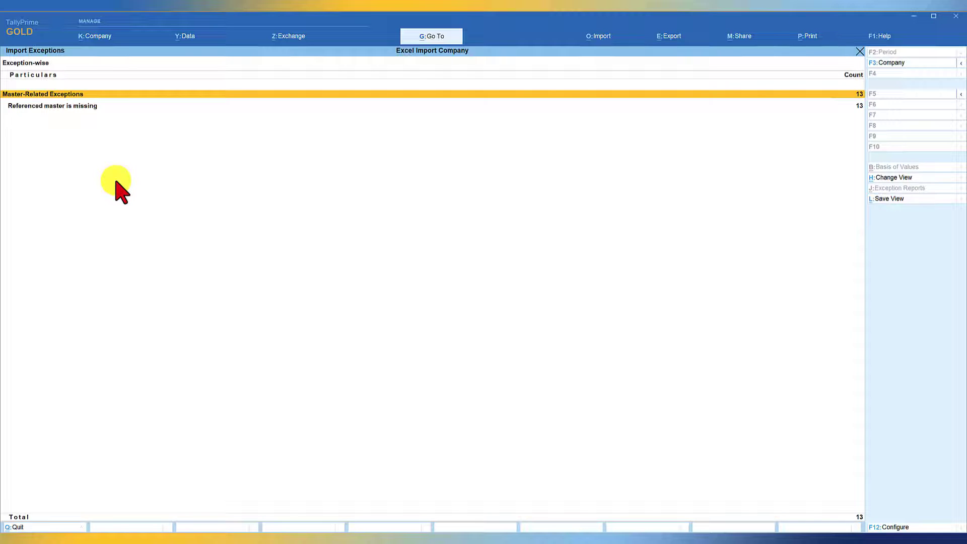
pyautogui.press('Down')
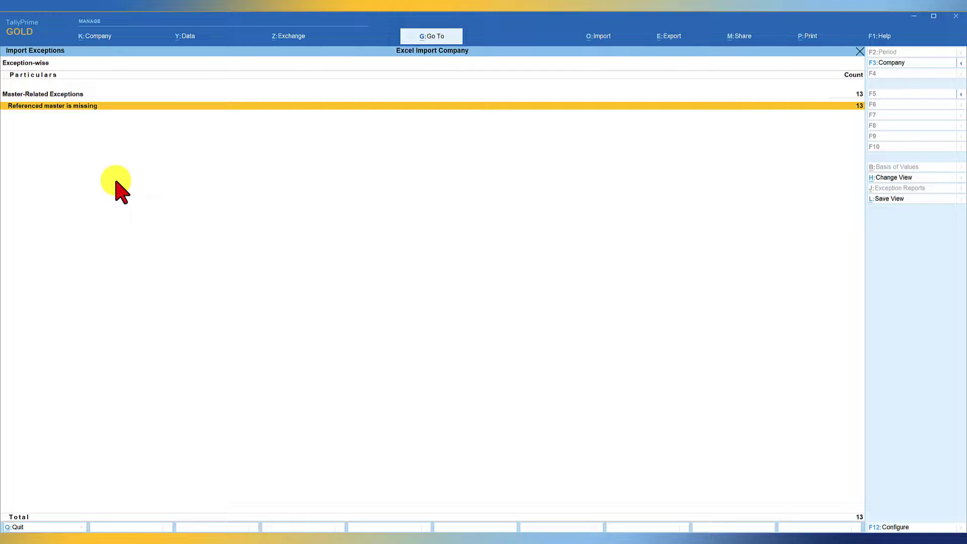
pyautogui.press('Return')
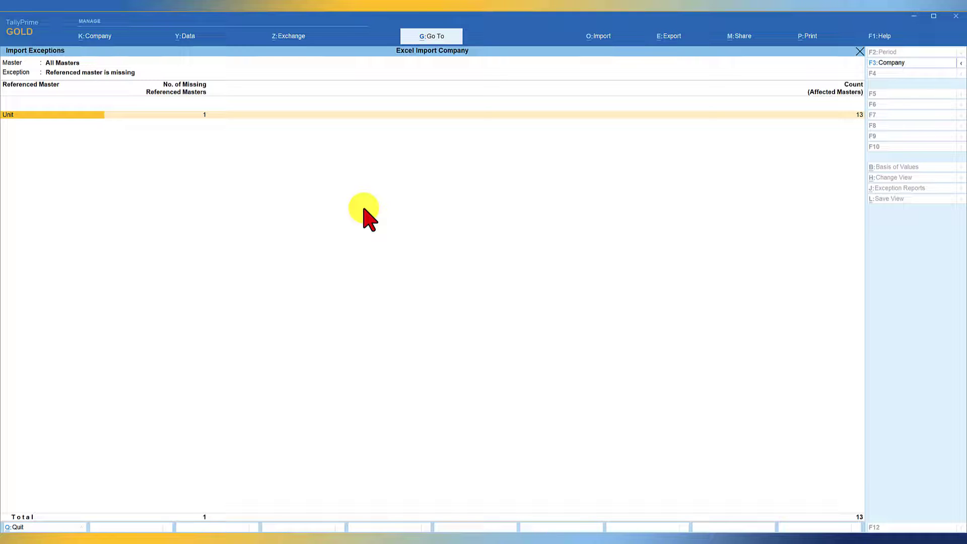
# Check the list of Stock Items in the Chart of Accounts and return to the import exceptions
pyautogui.click(440, 38)
pyautogui.write('Char')
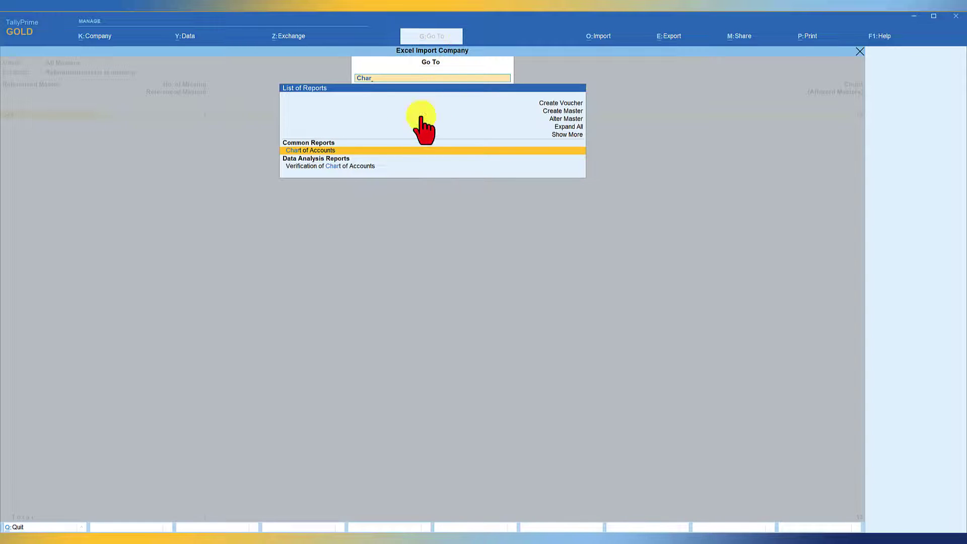
pyautogui.click(324, 151)
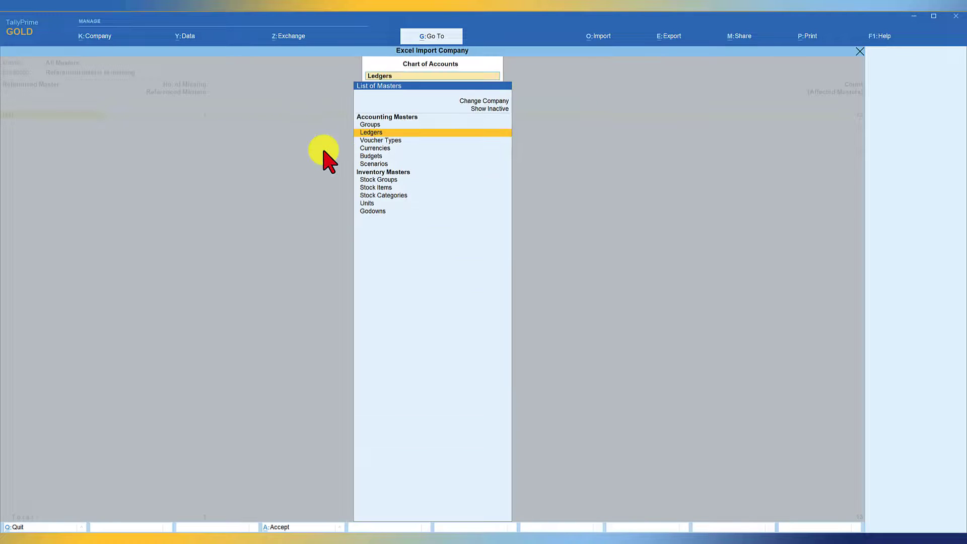
pyautogui.click(387, 188)
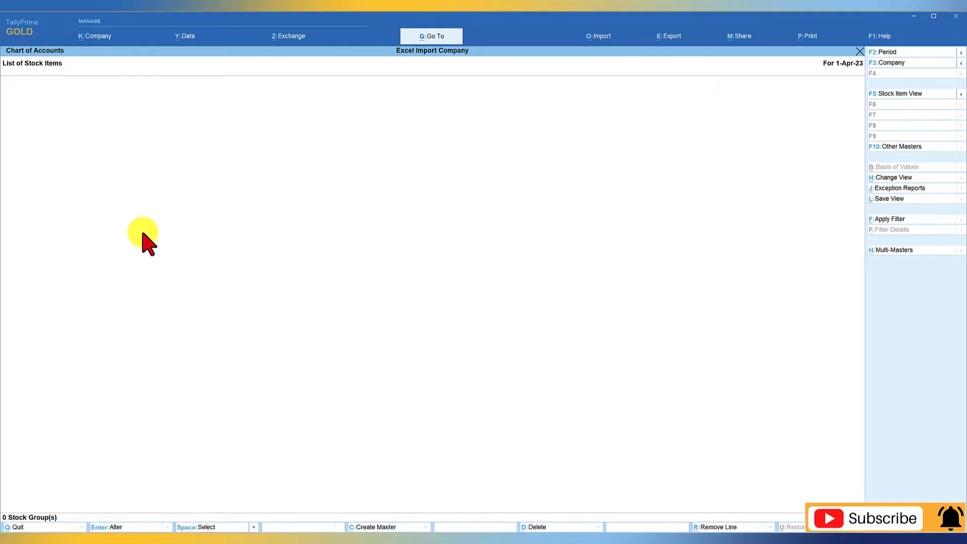
pyautogui.press('Escape')
pyautogui.click(362, 216)
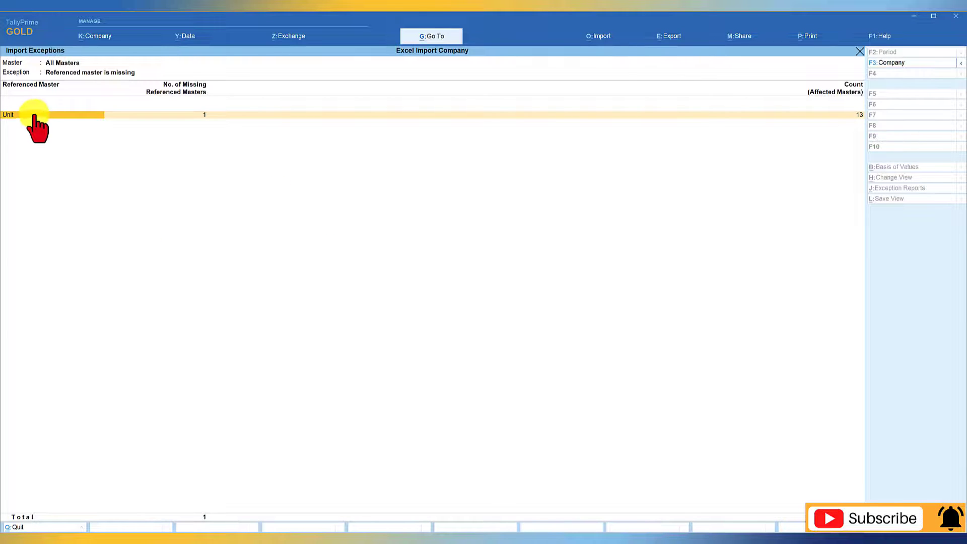
# Resolve the missing Unit exception by creating the simple unit Nos with formal name Numbers and 0 decimal places
pyautogui.press('Return')
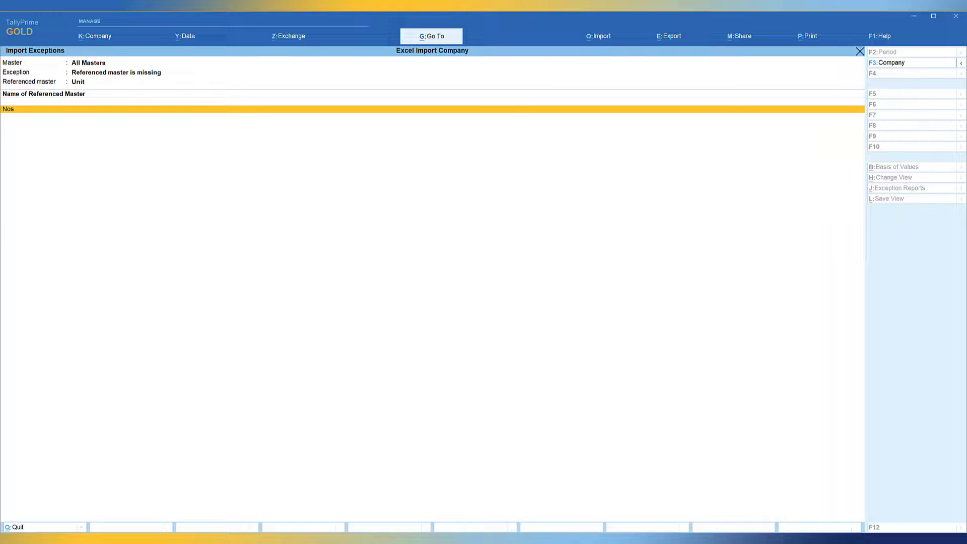
pyautogui.press('Return')
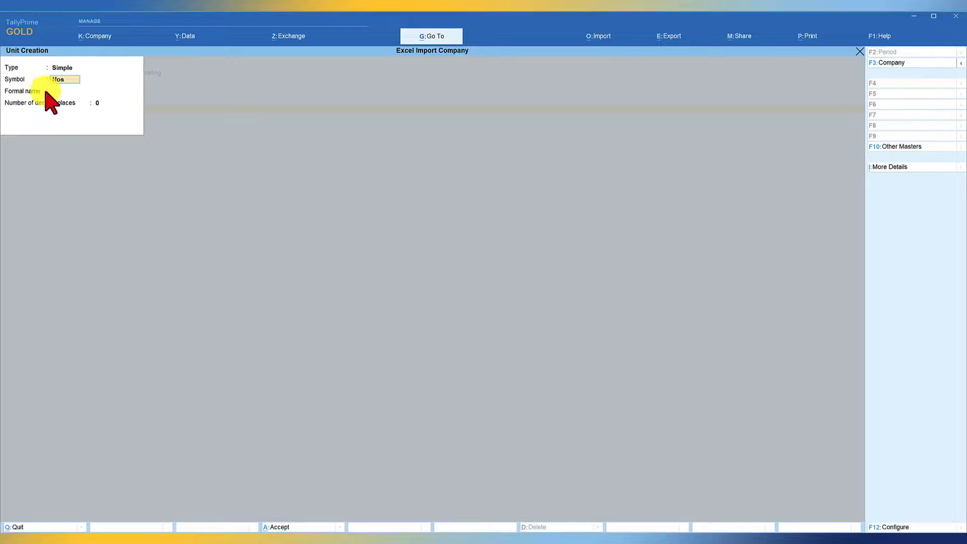
pyautogui.press('Return')
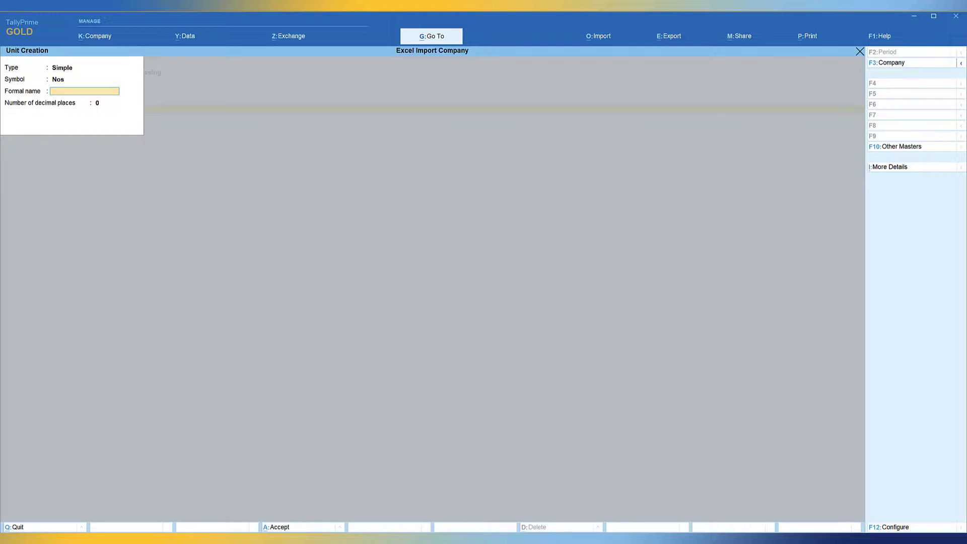
pyautogui.write('Numbers')
pyautogui.press('Return')
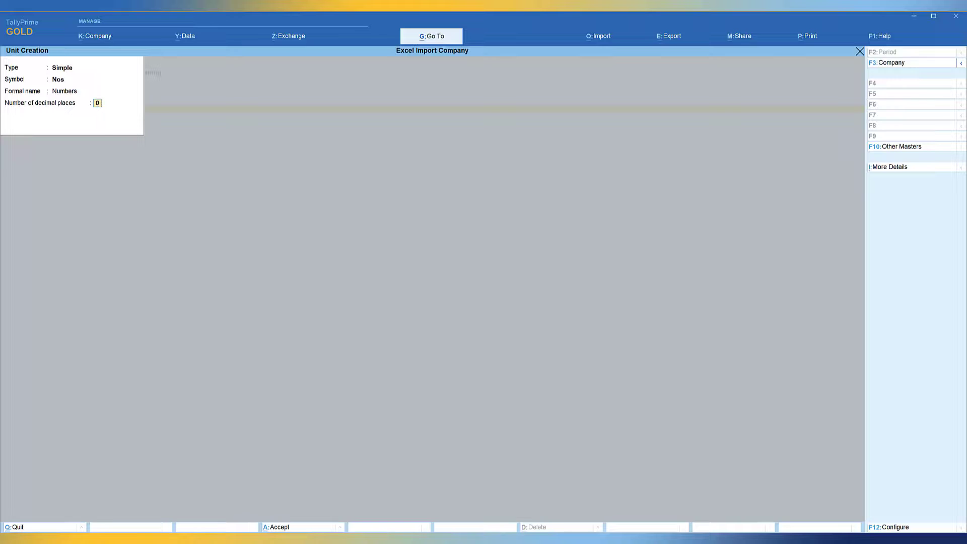
pyautogui.press('Return')
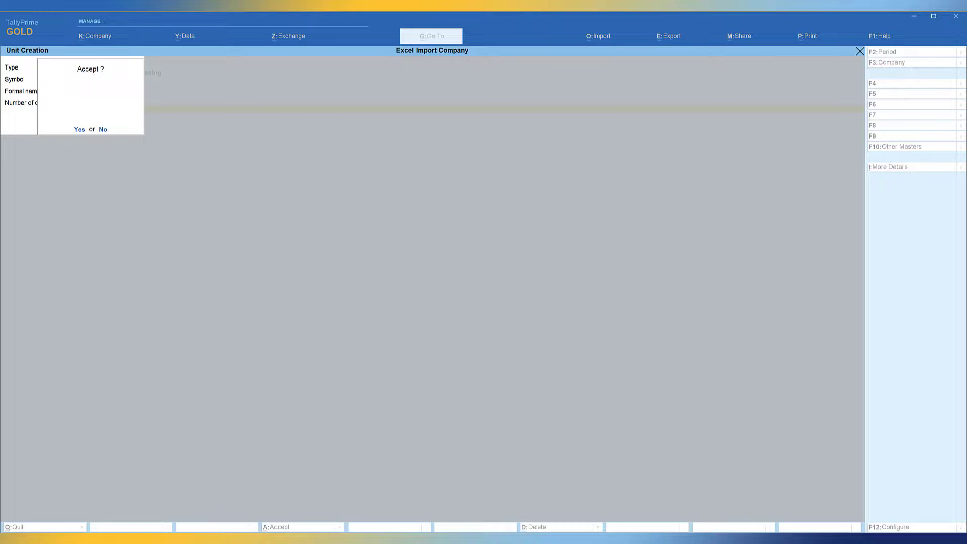
pyautogui.press('Return')
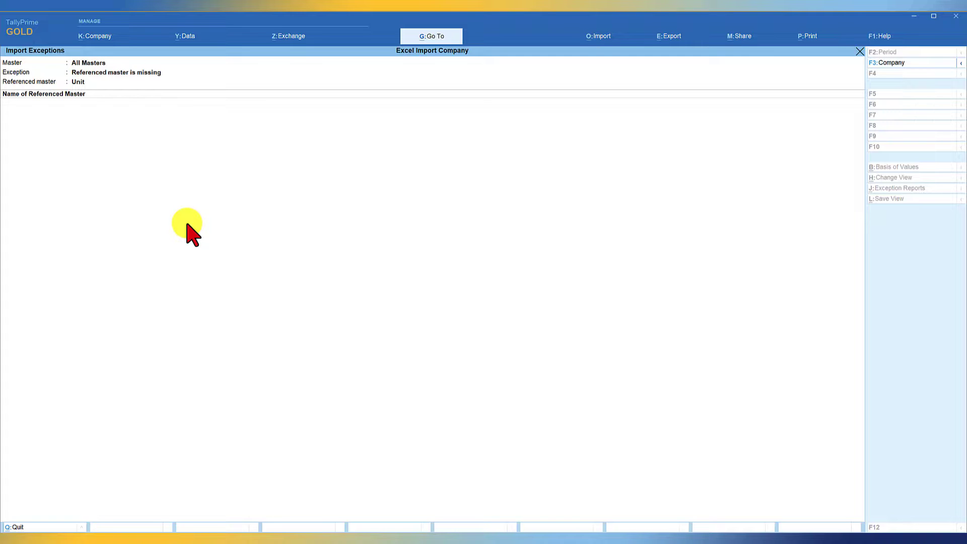
# Display the list of Stock Items in the Chart of Accounts to check the imported items
pyautogui.click(438, 37)
pyautogui.write('Cha')
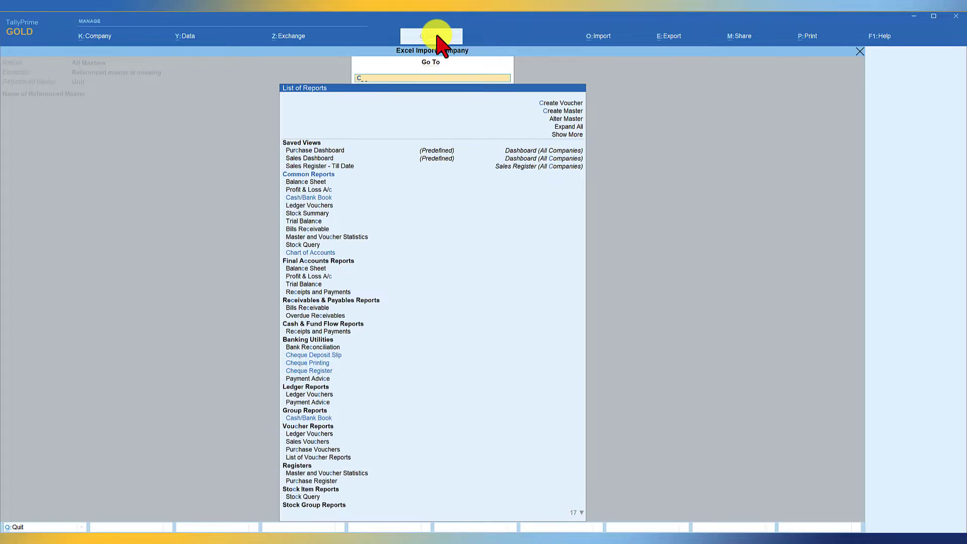
pyautogui.click(327, 166)
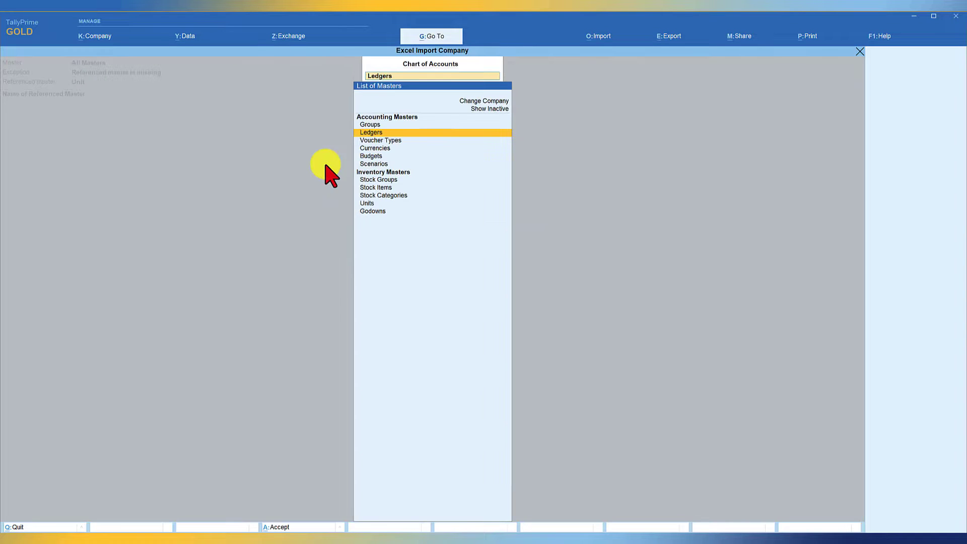
pyautogui.press('Down')
pyautogui.press('Down')
pyautogui.press('Down')
pyautogui.press('Down')
pyautogui.press('Down')
pyautogui.press('Down')
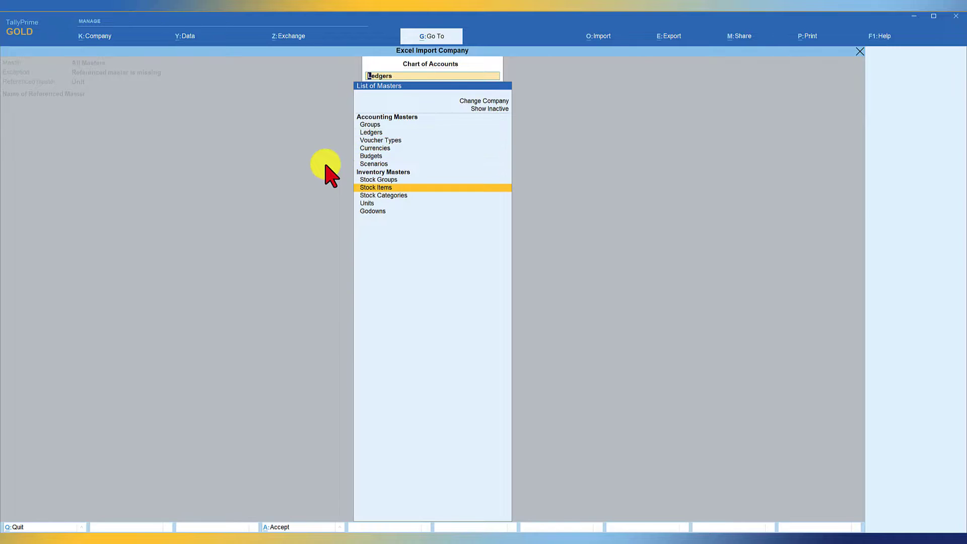
pyautogui.press('Return')
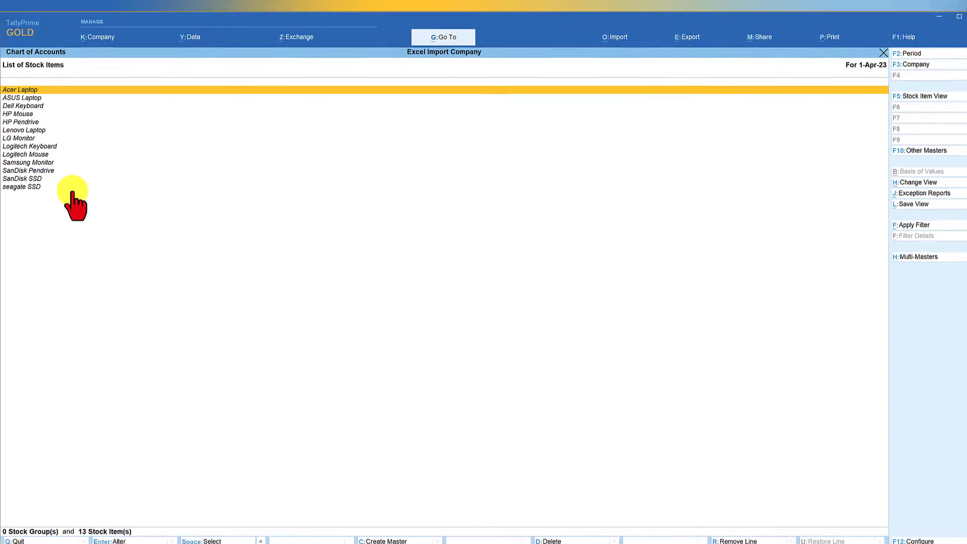